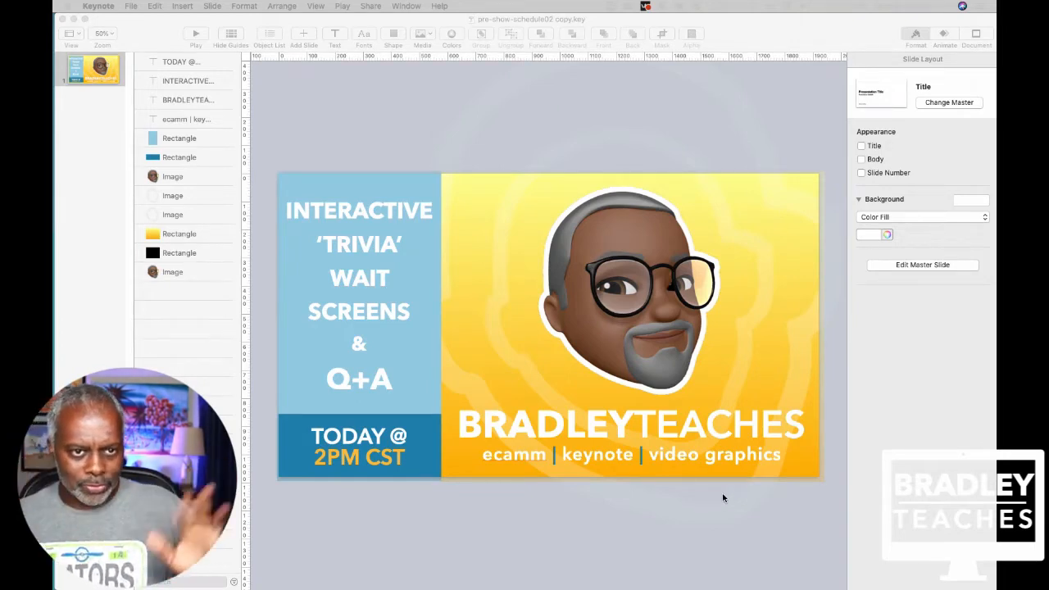
Add a second slide with the Title layout and delete all of its placeholder text boxes
left_click(152, 29)
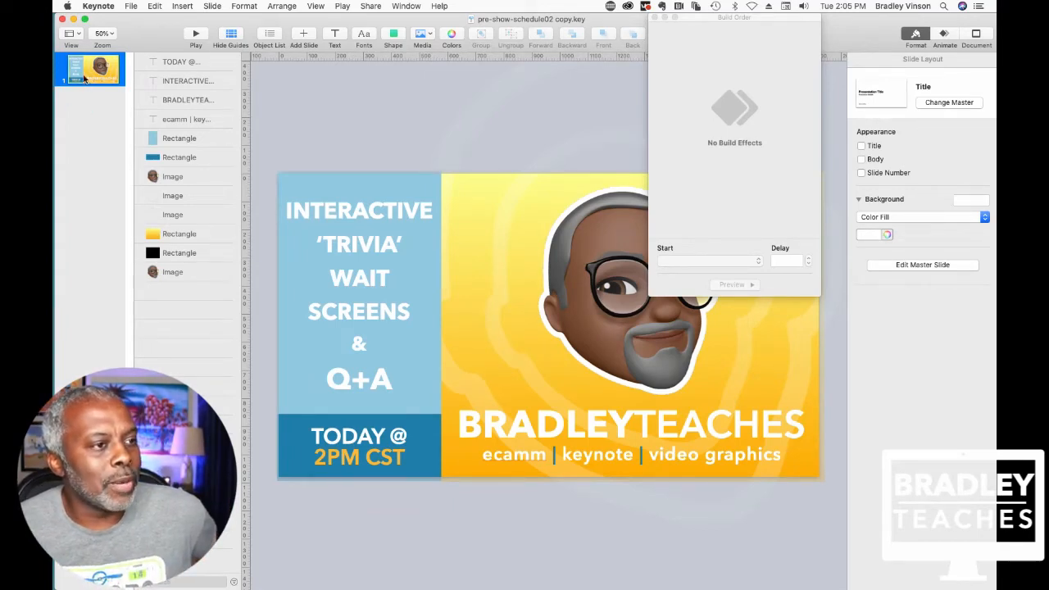
left_click(302, 35)
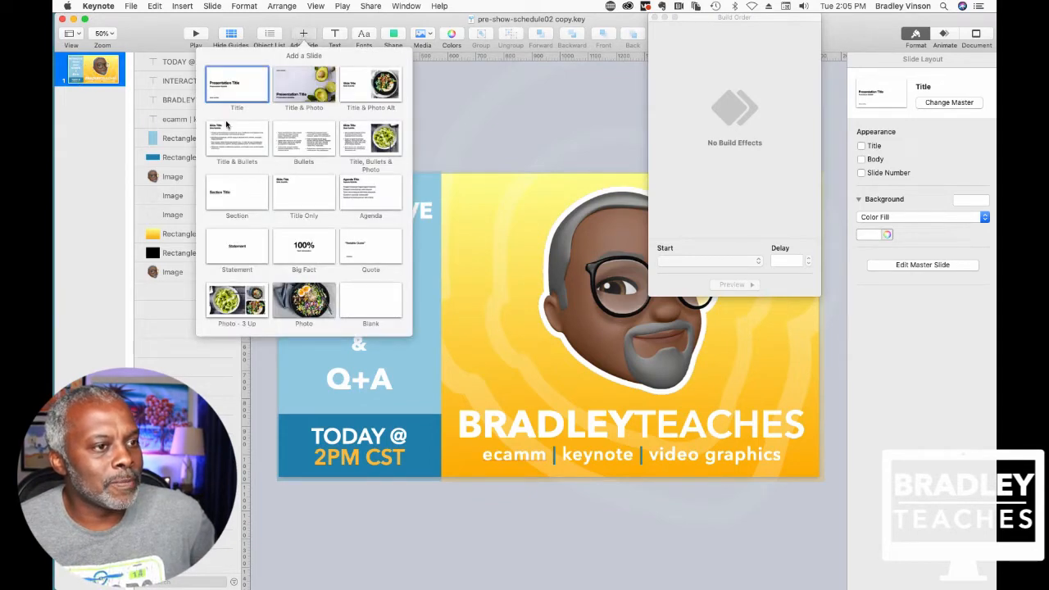
left_click(232, 91)
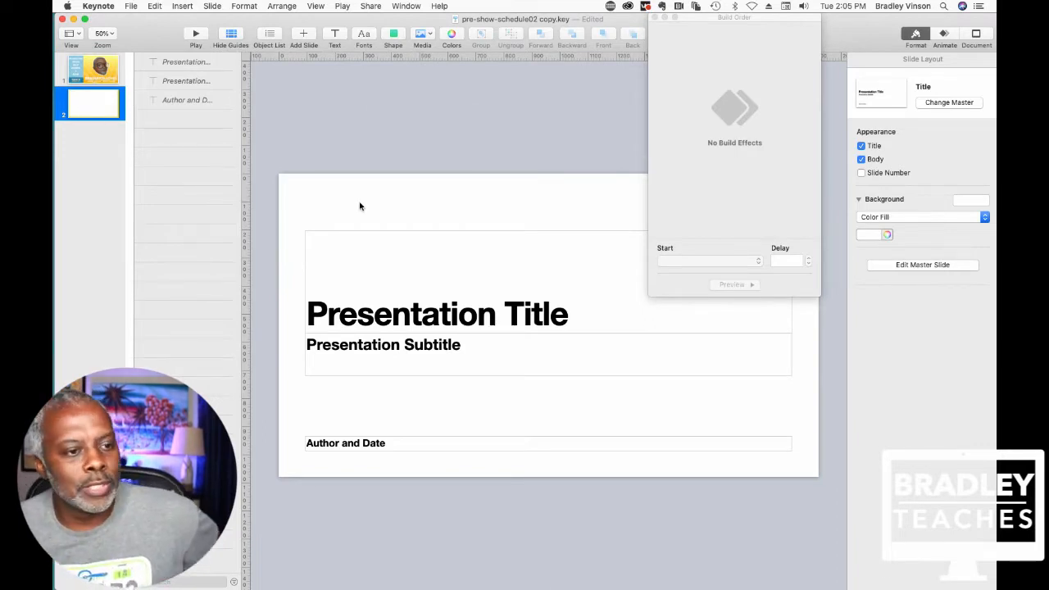
left_click_drag(336, 195, 536, 453)
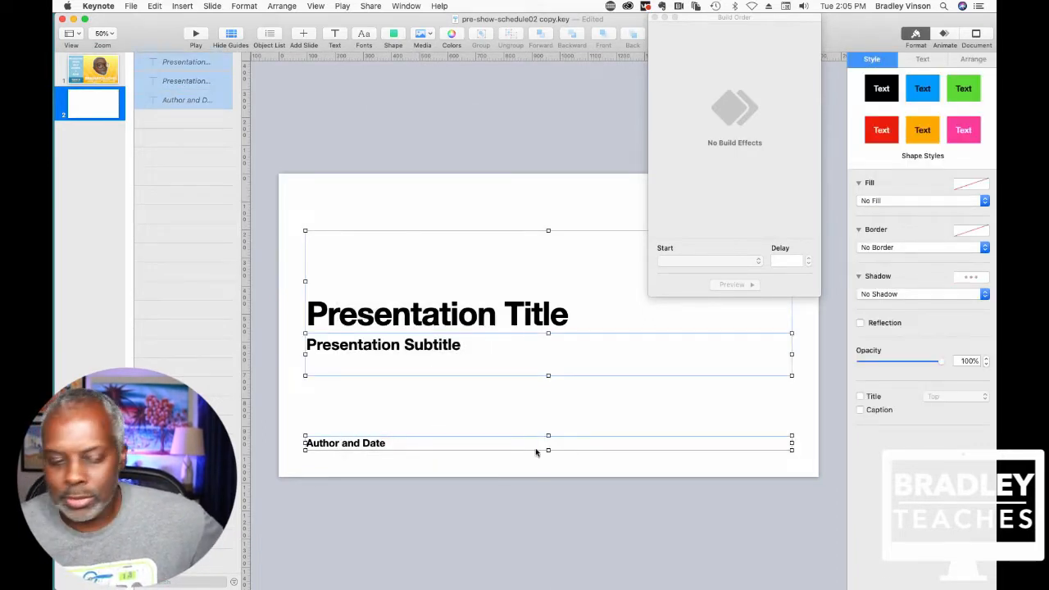
key("BackSpace")
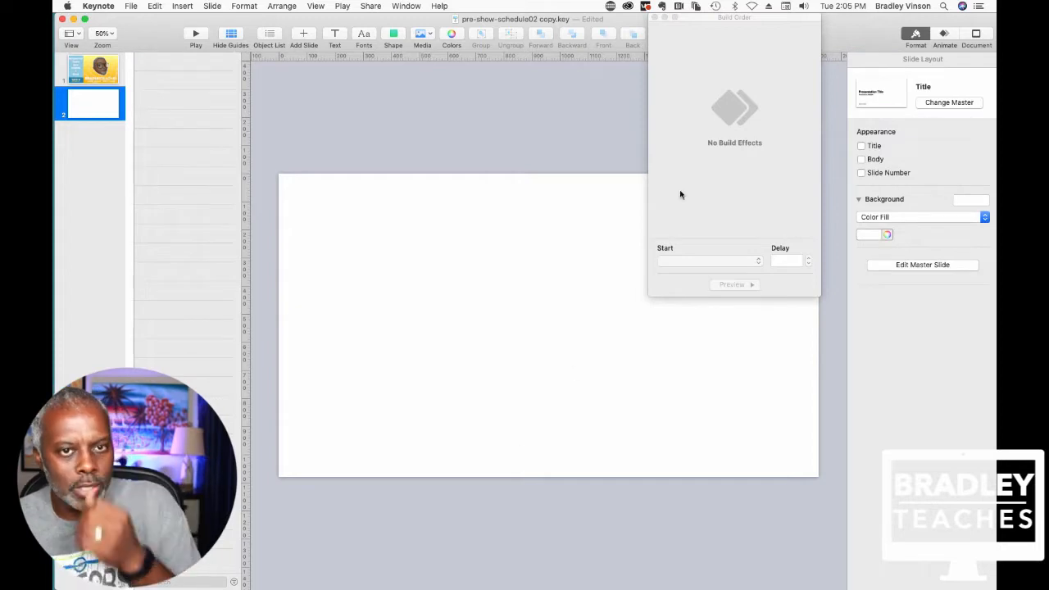
Close the Build Order window, then add a square, stretch it over roughly the right three quarters of the slide and make it orange
left_click(654, 17)
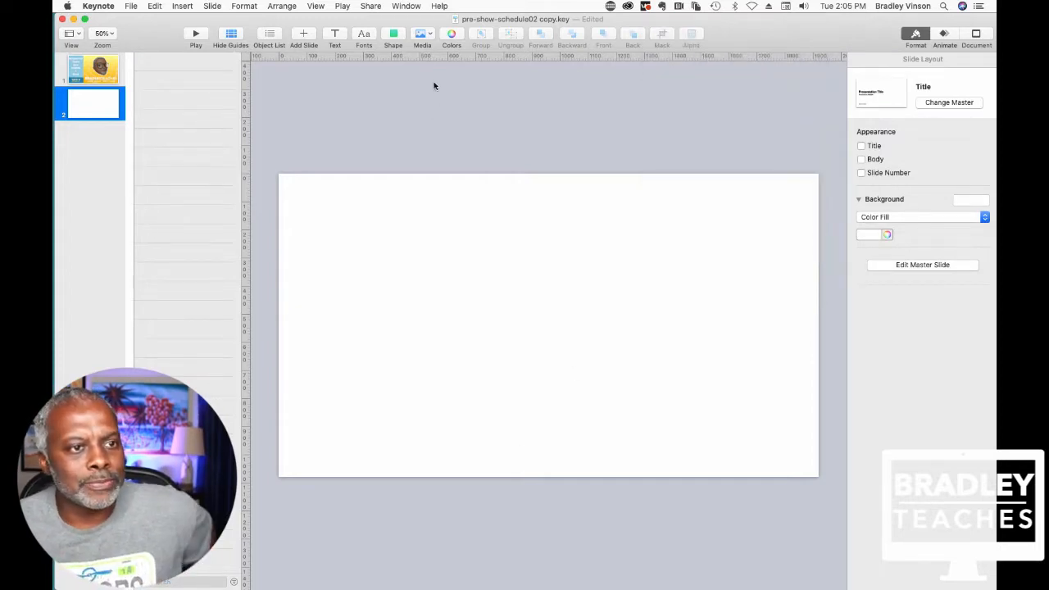
left_click(395, 37)
left_click(384, 123)
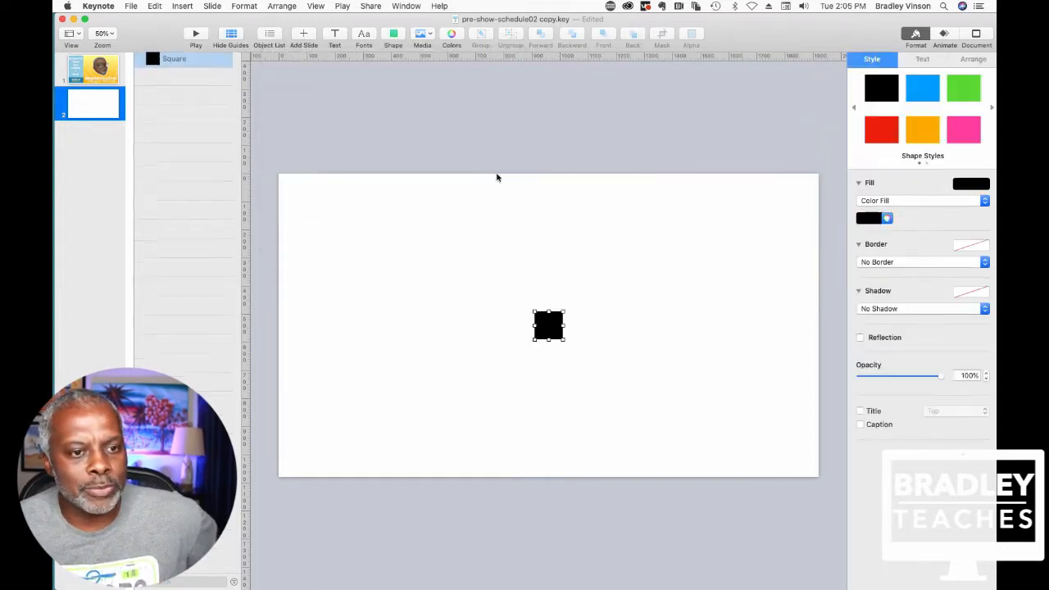
left_click_drag(553, 330, 819, 478)
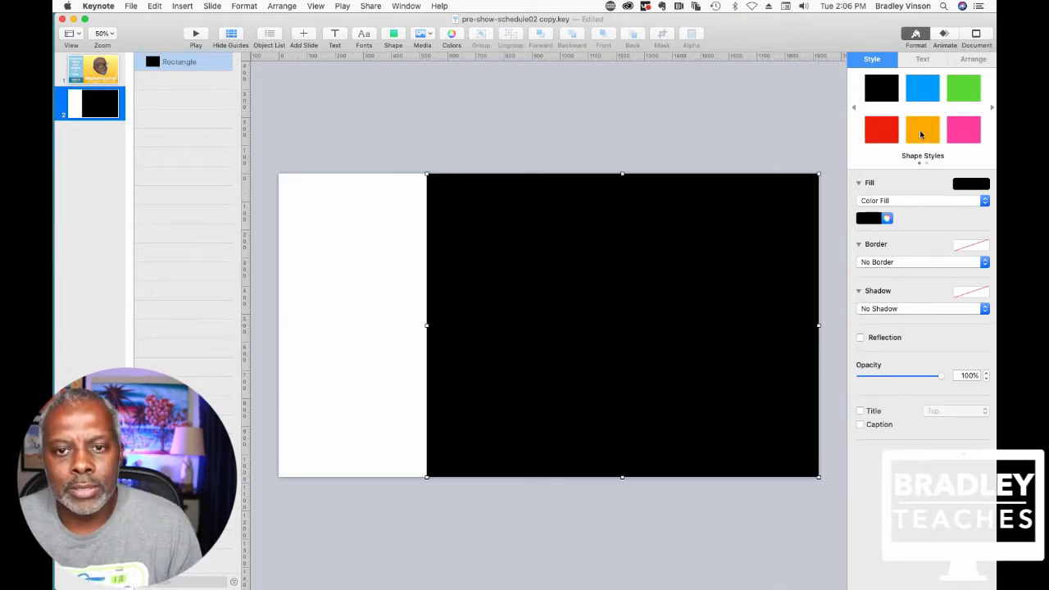
left_click(921, 134)
left_click(444, 128)
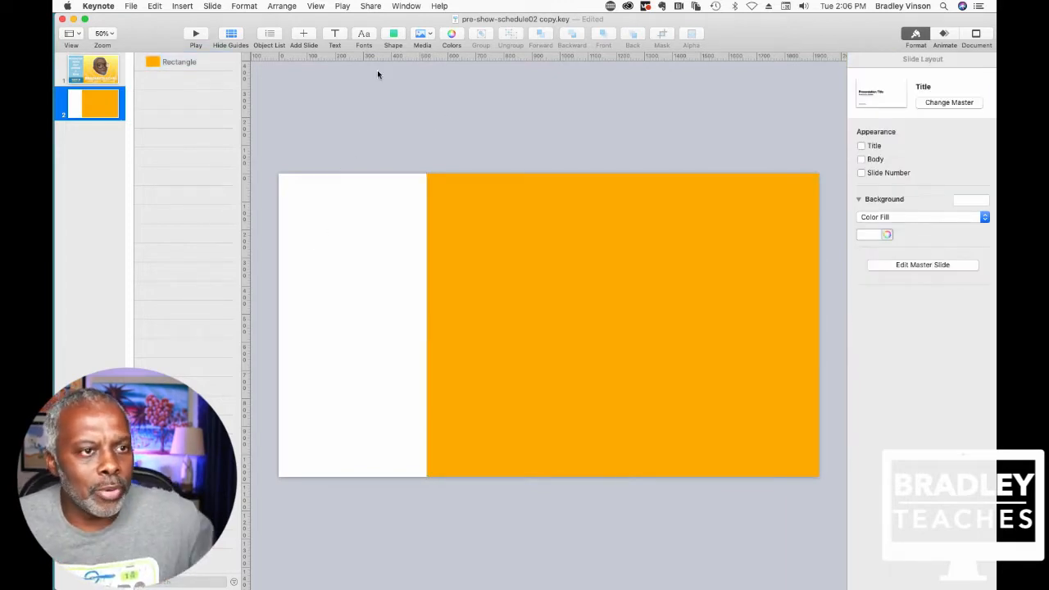
Add another square, stretch it to fill the white area left of the orange rectangle, and apply the blue shape style
left_click(393, 35)
left_click(382, 122)
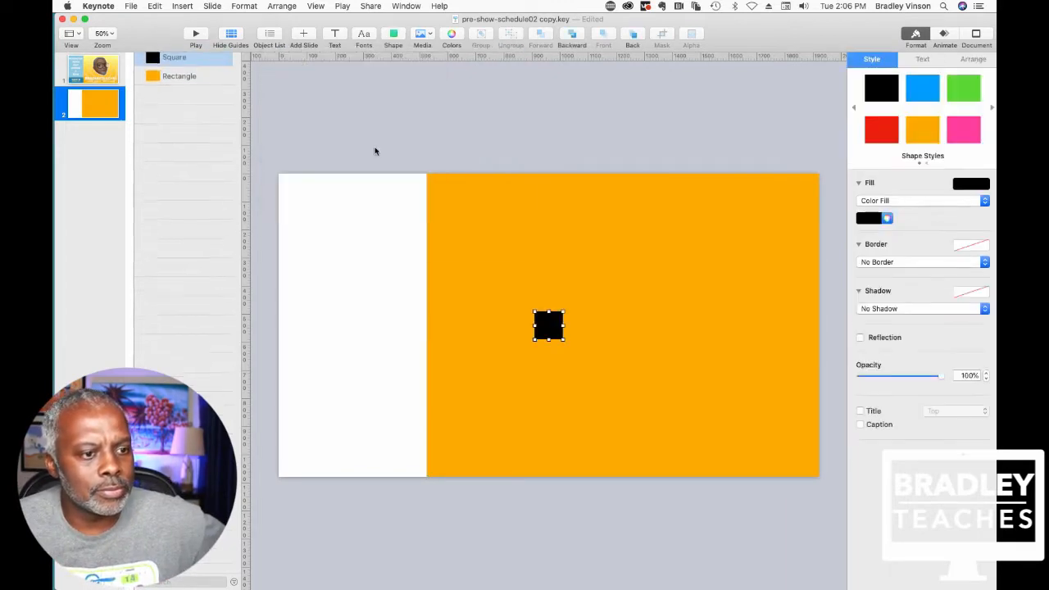
left_click_drag(544, 323, 427, 478)
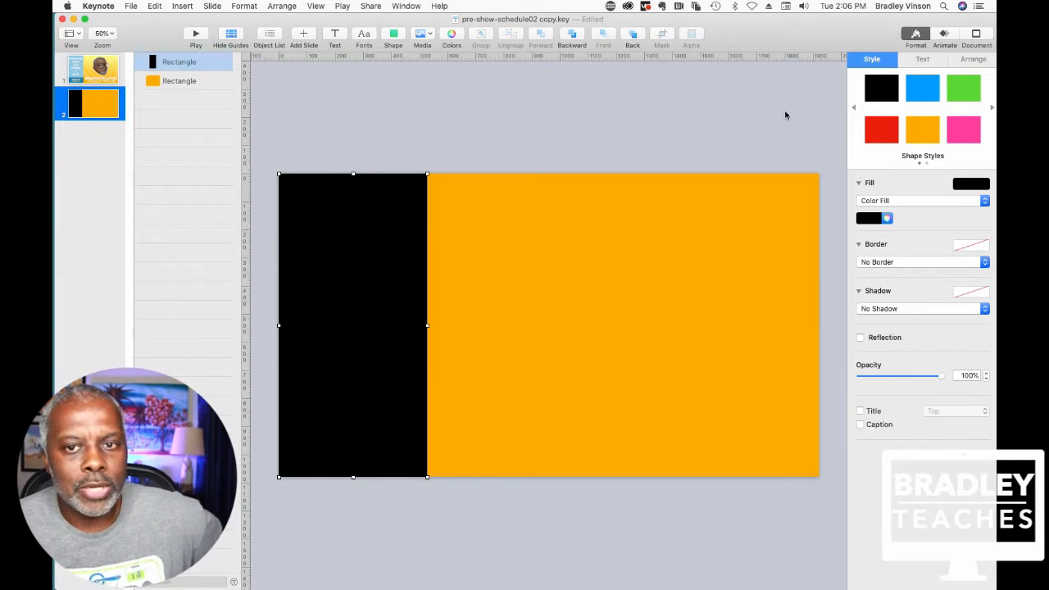
left_click(924, 88)
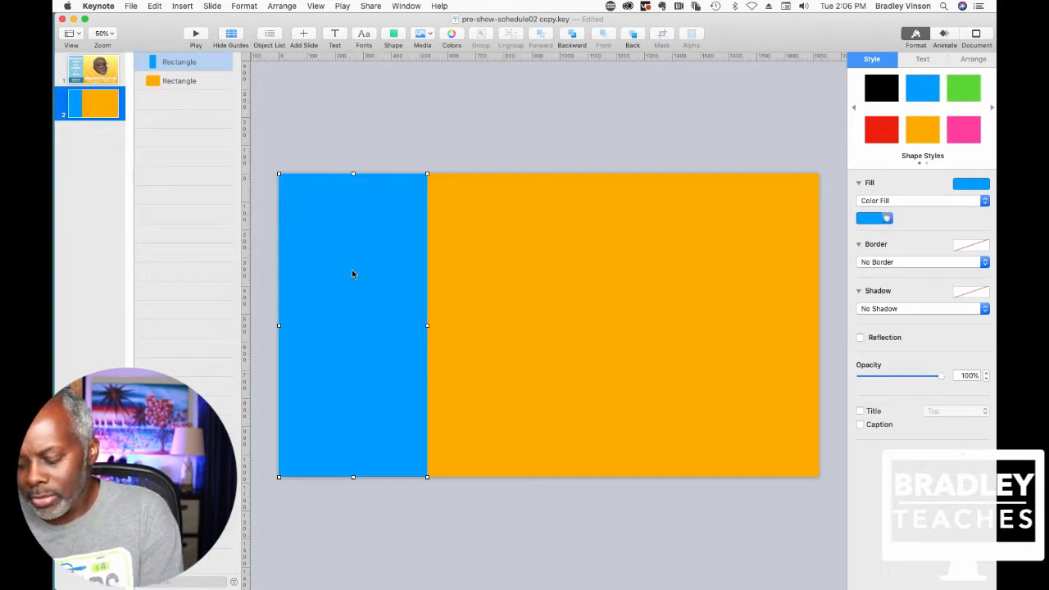
Duplicate the blue rectangle, shorten the copy to the lower half of the slide and fill it with light turquoise
key("super+d")
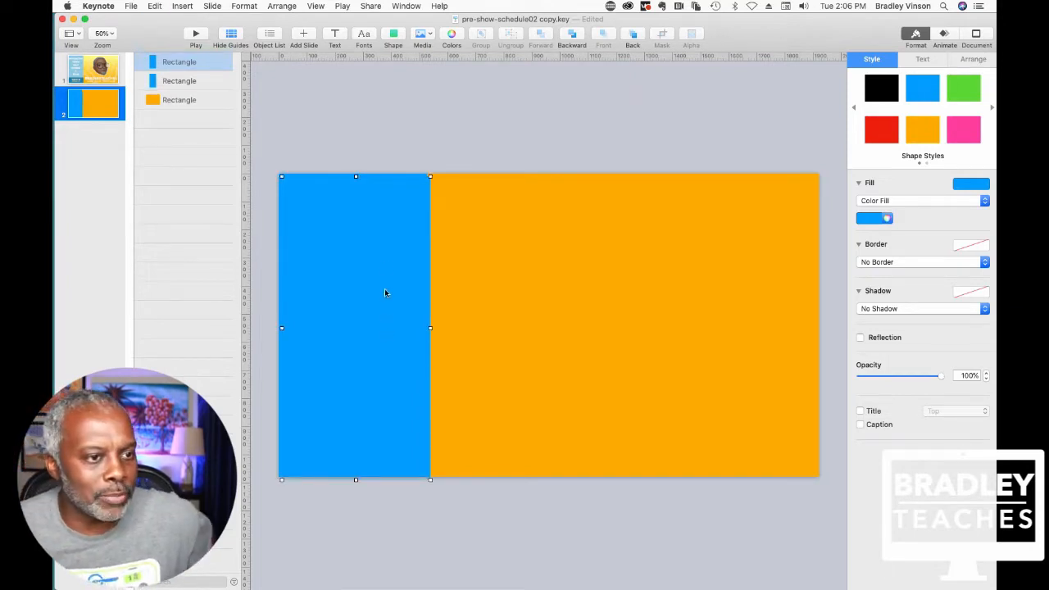
left_click_drag(356, 177, 349, 329)
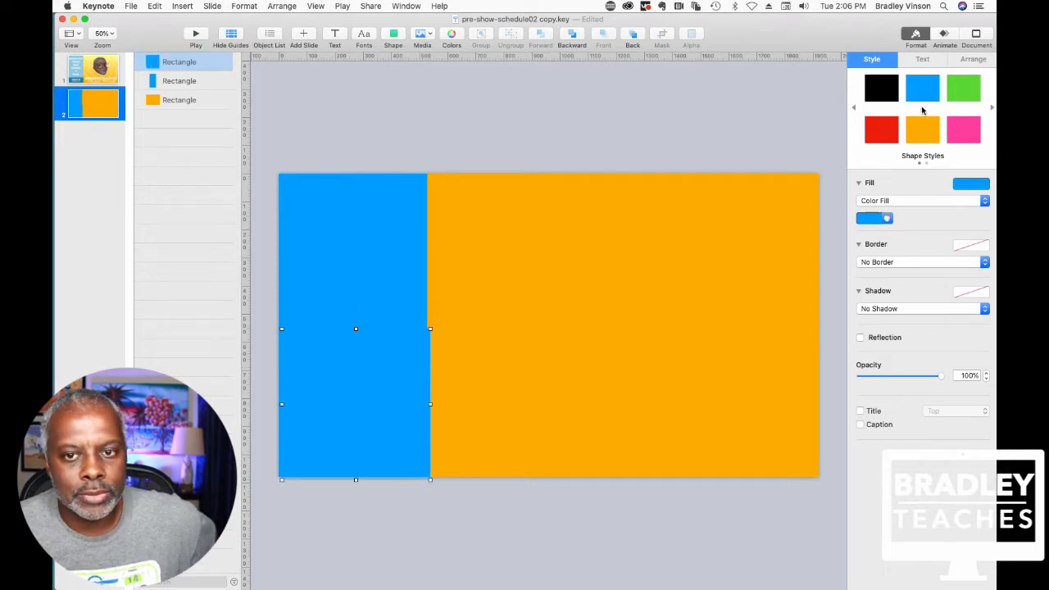
left_click(862, 220)
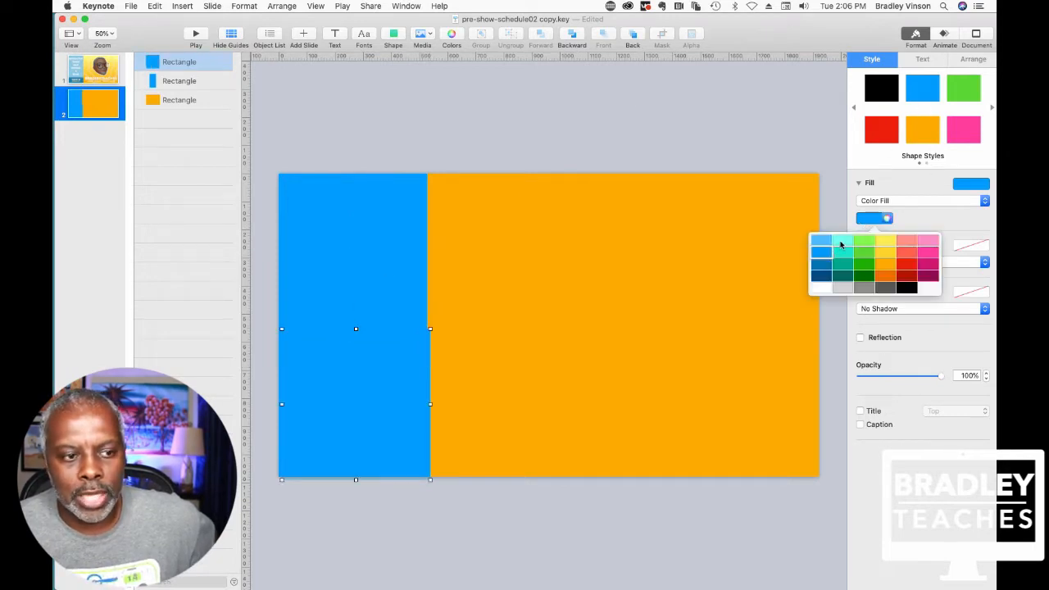
left_click(841, 245)
Align the turquoise rectangle with the blue panel and adjust its height to form a strip along the slide's lower edge
left_click(430, 113)
left_click(351, 337)
left_click_drag(352, 329, 354, 423)
left_click(469, 121)
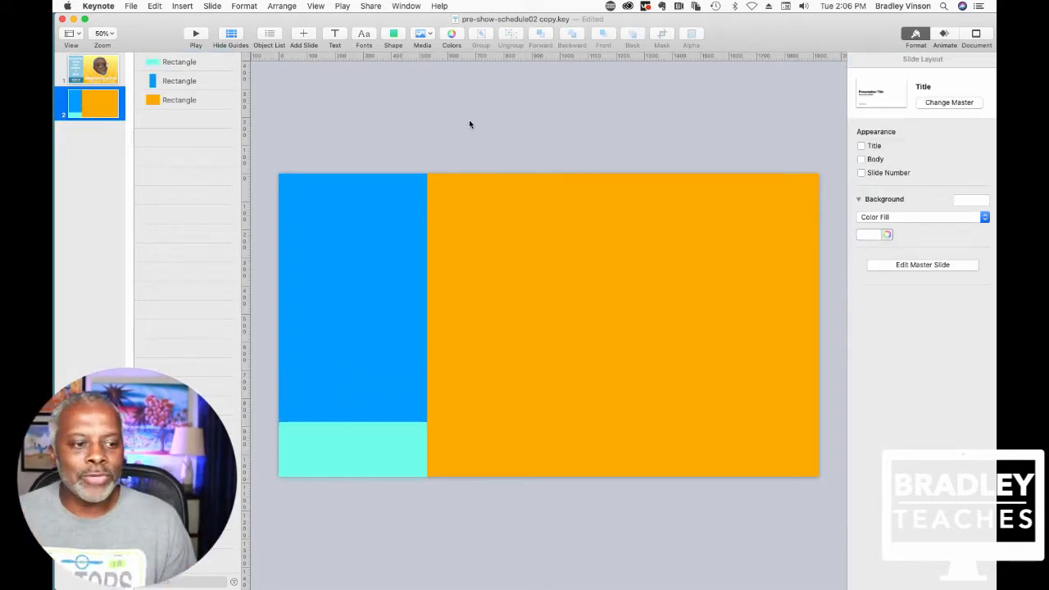
left_click(335, 445)
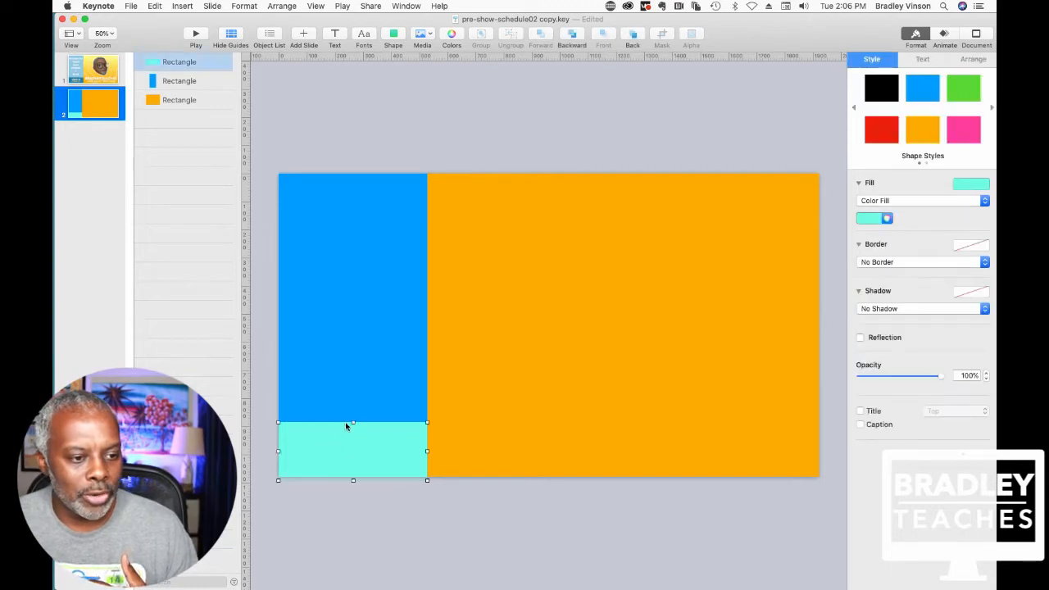
left_click_drag(351, 423, 352, 410)
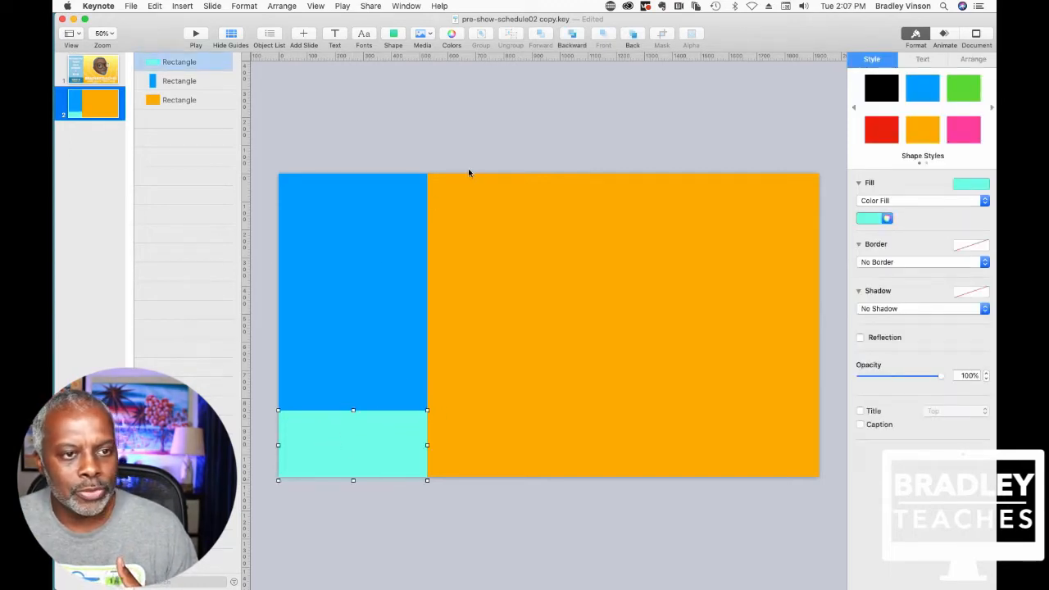
left_click(484, 145)
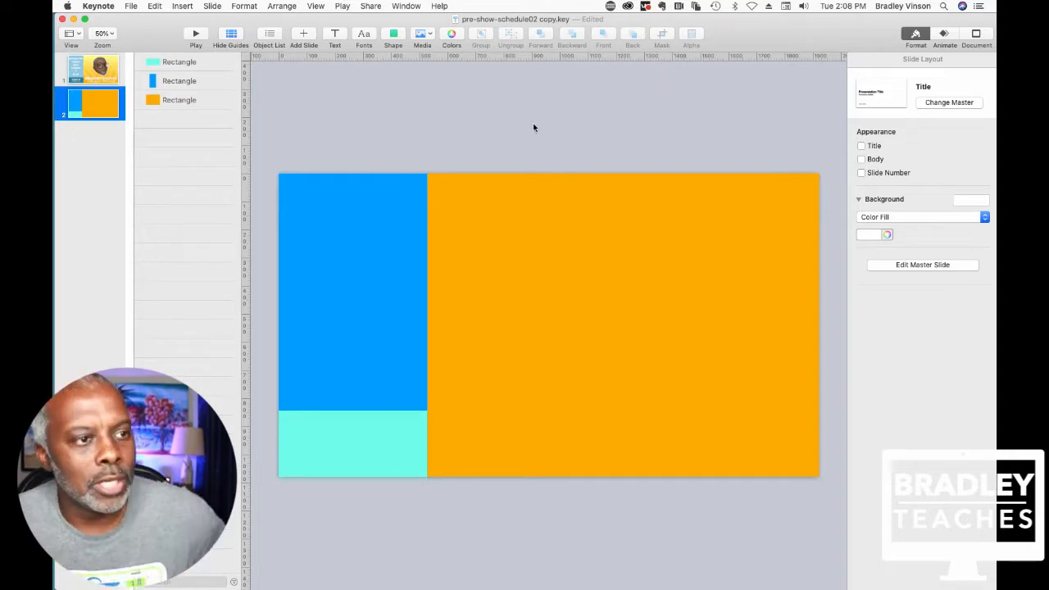
Add a text box reading "Here's my question?" on the slide
left_click(333, 34)
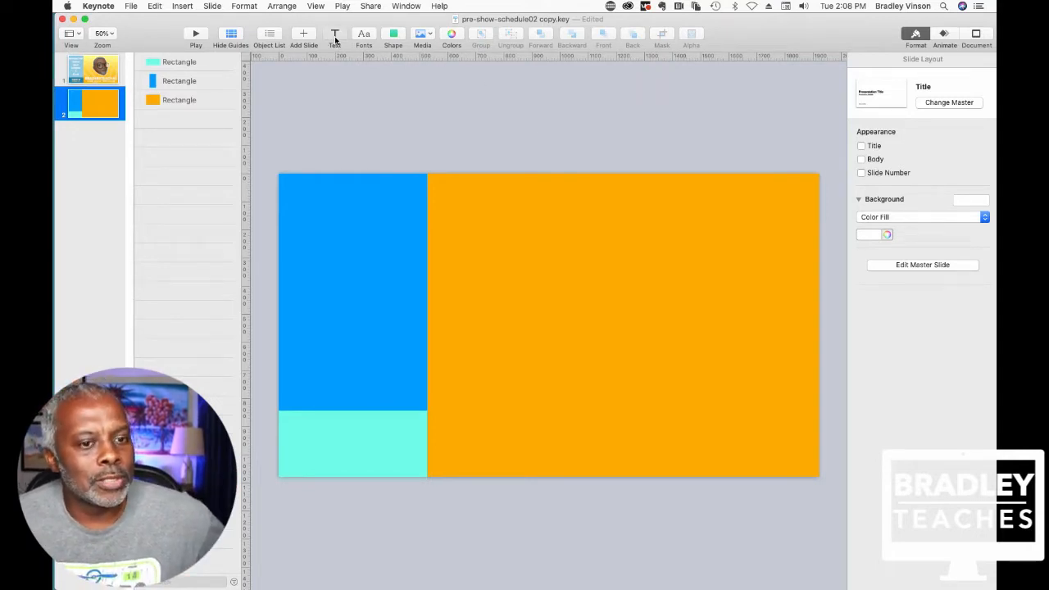
double_click(550, 328)
left_click(550, 328)
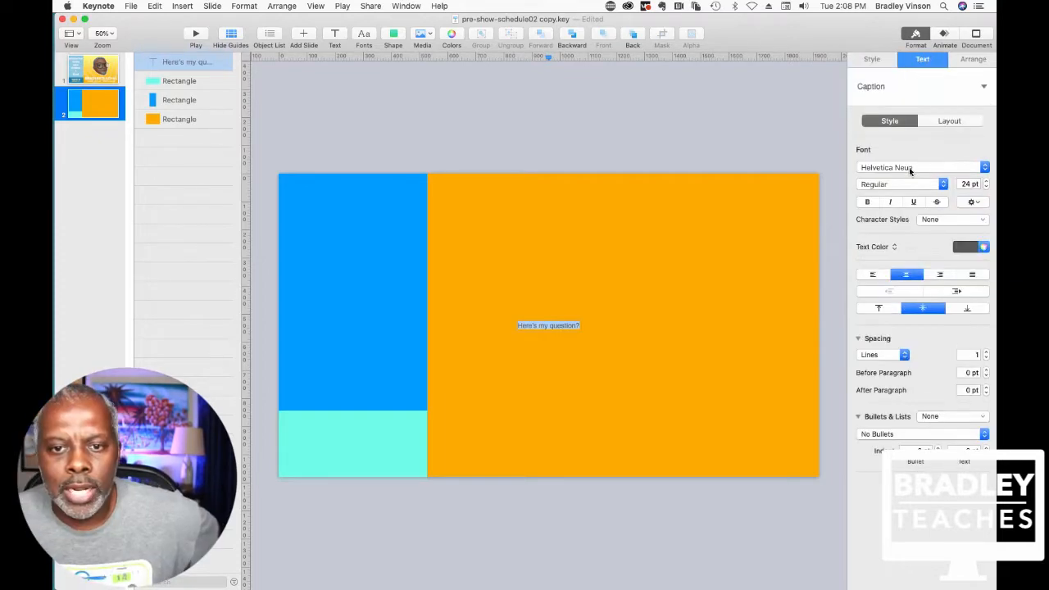
Set the question text to the Impact font at 101 pt
left_click(909, 166)
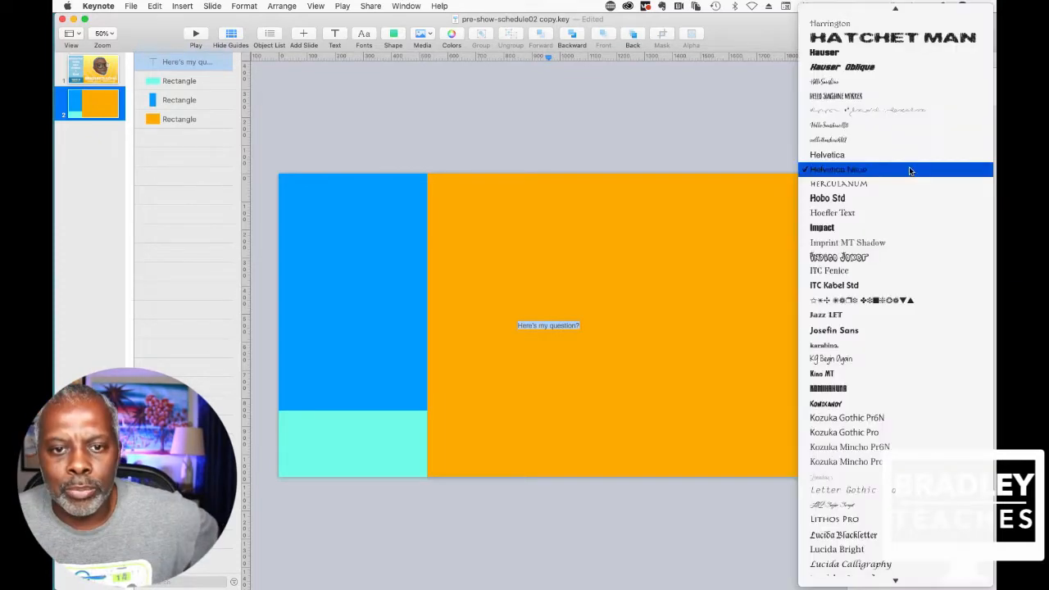
scroll(891, 137, "up", 5)
scroll(891, 136, "up", 15)
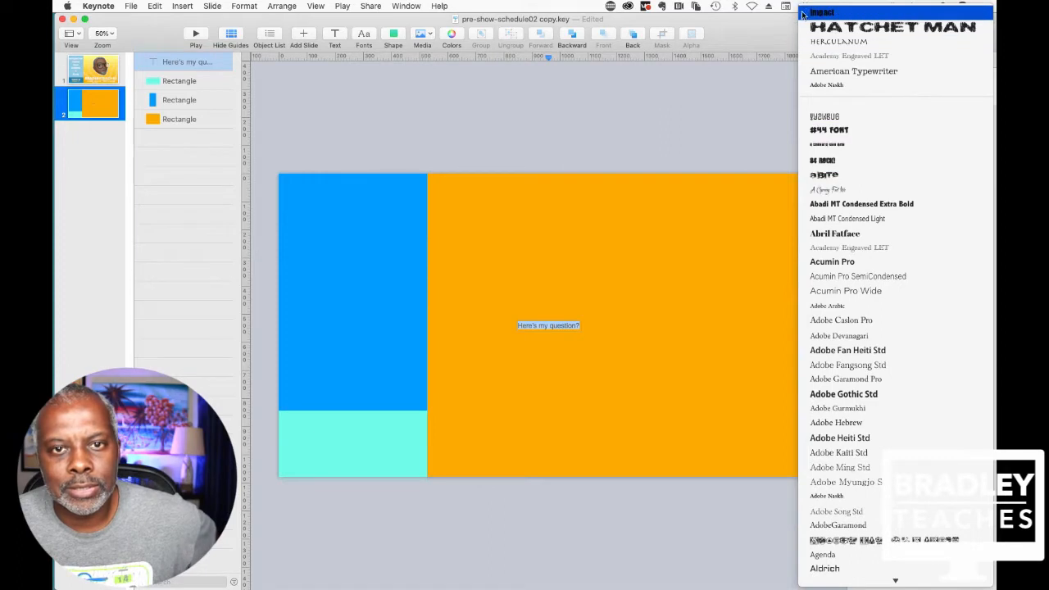
left_click(892, 12)
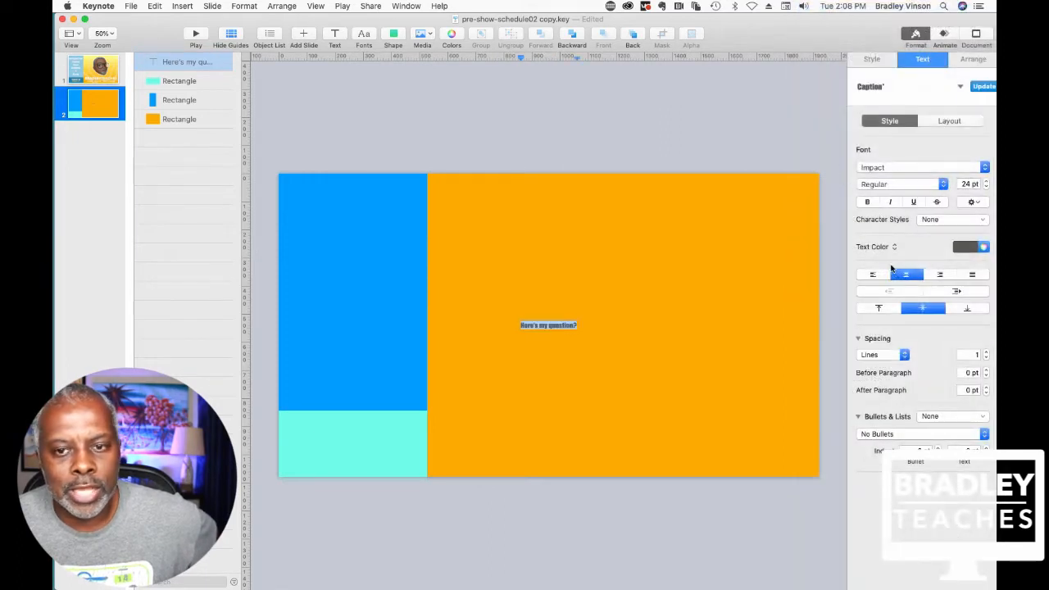
left_click(987, 181)
left_click(987, 181)
left_click(987, 182)
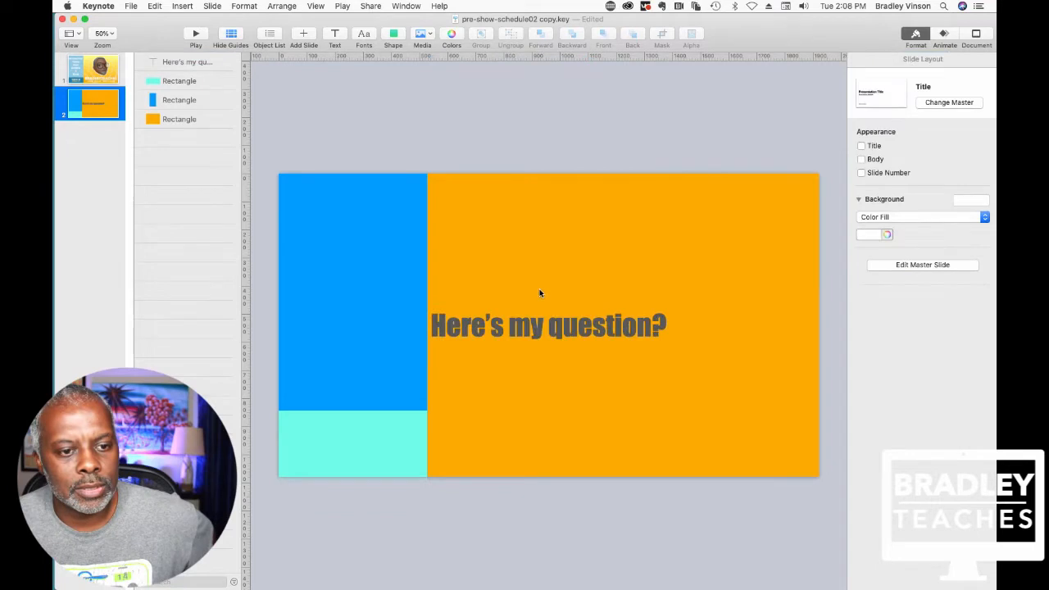
Move the question text to the upper middle of the orange rectangle and break it into two lines after "my"
left_click_drag(540, 332, 617, 289)
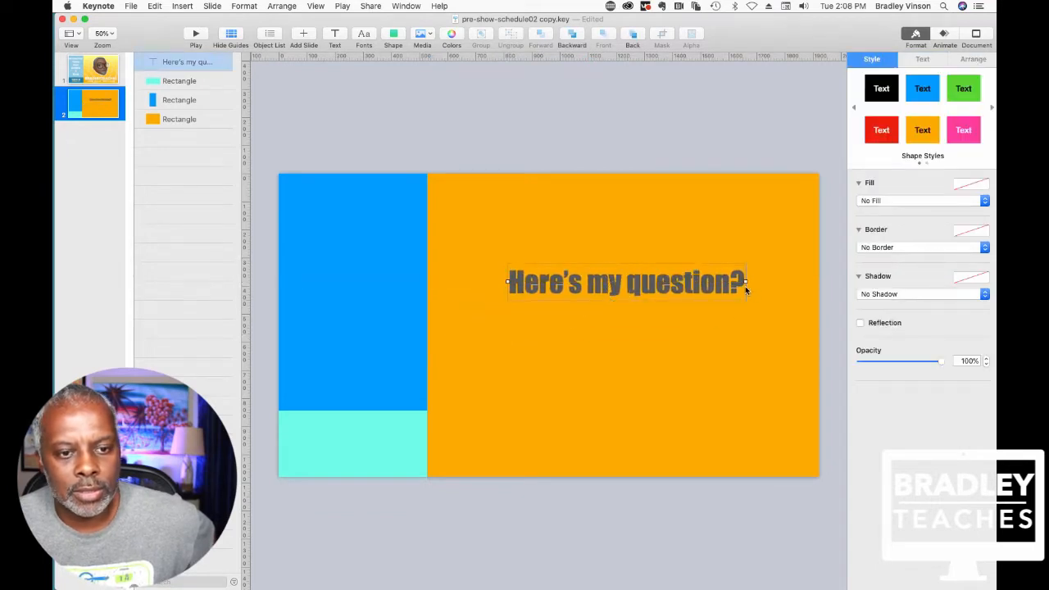
double_click(623, 283)
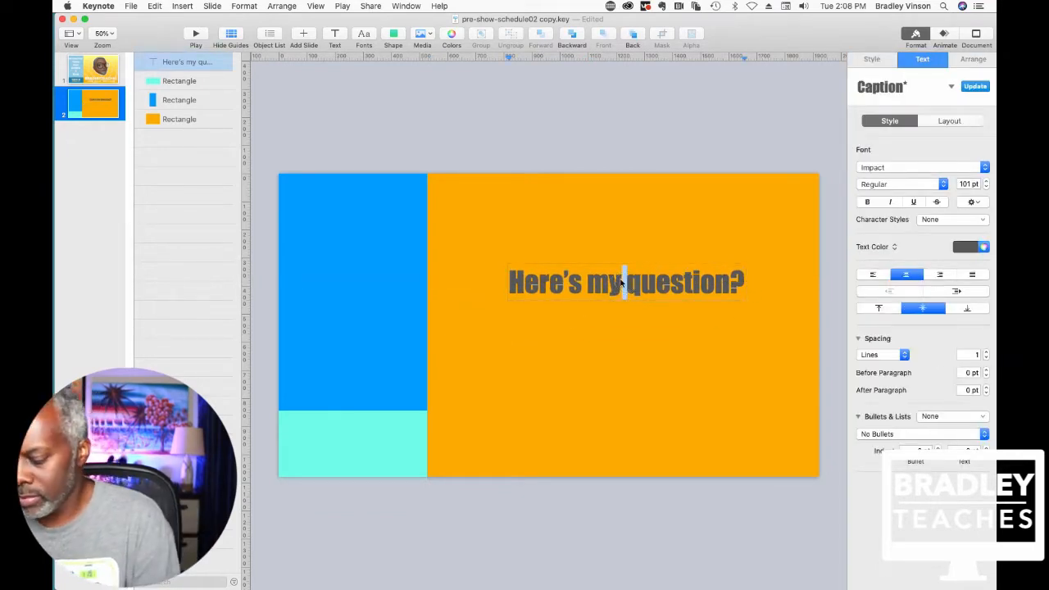
key("BackSpace")
key("Return")
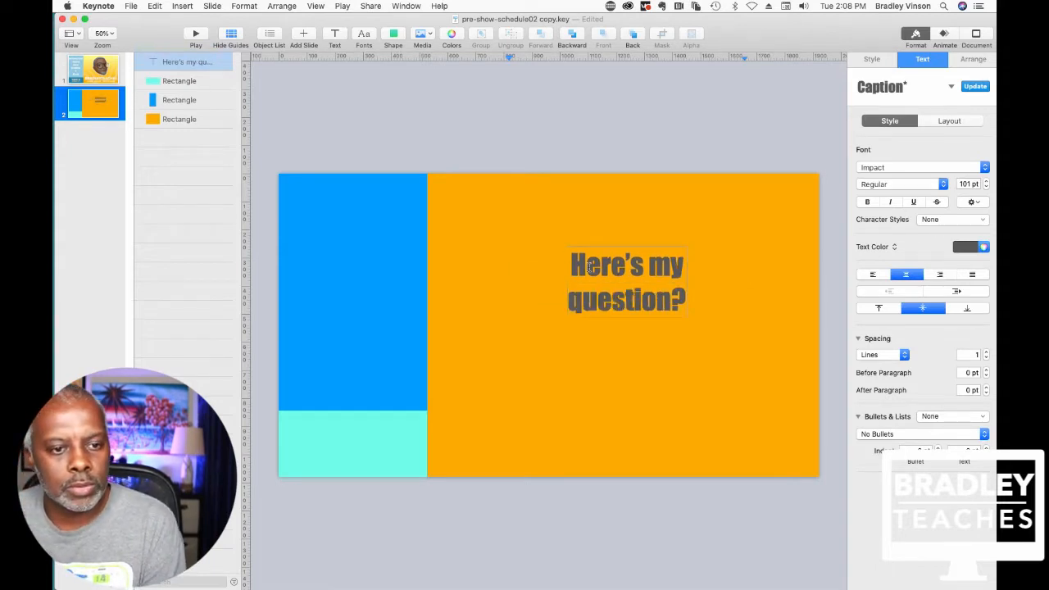
Increase the font size of both question lines to 143 pt
left_click_drag(574, 266, 726, 304)
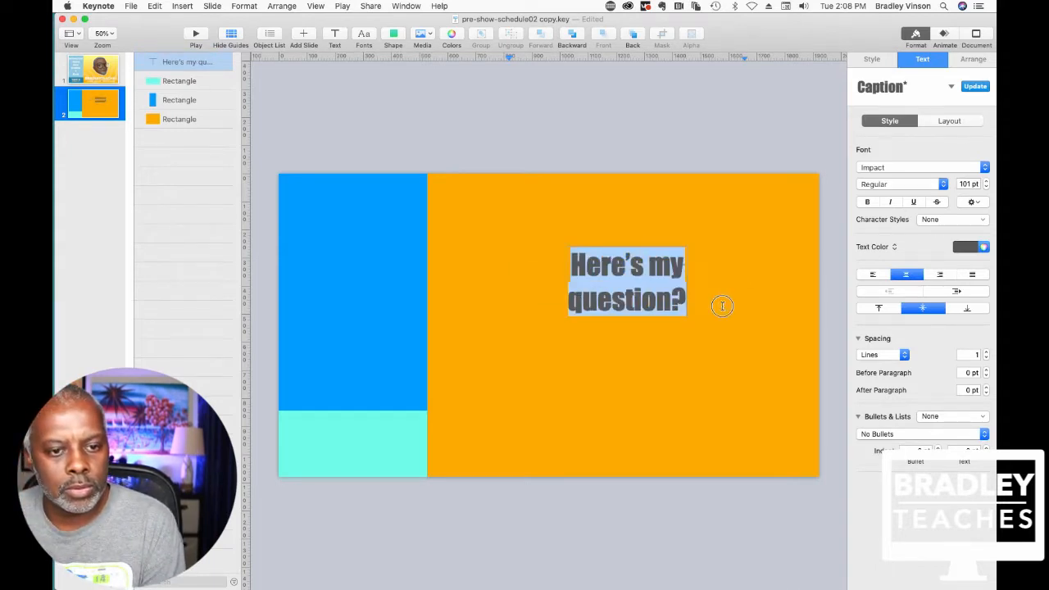
left_click(986, 183)
left_click(986, 183)
left_click(986, 183)
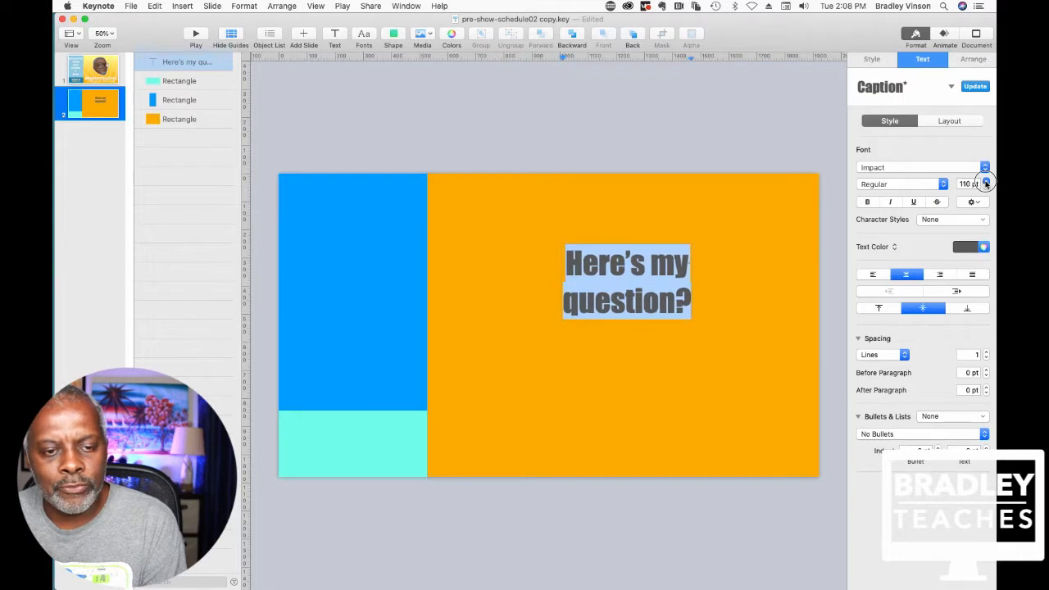
left_click(986, 182)
left_click(987, 183)
left_click(987, 182)
left_click(987, 182)
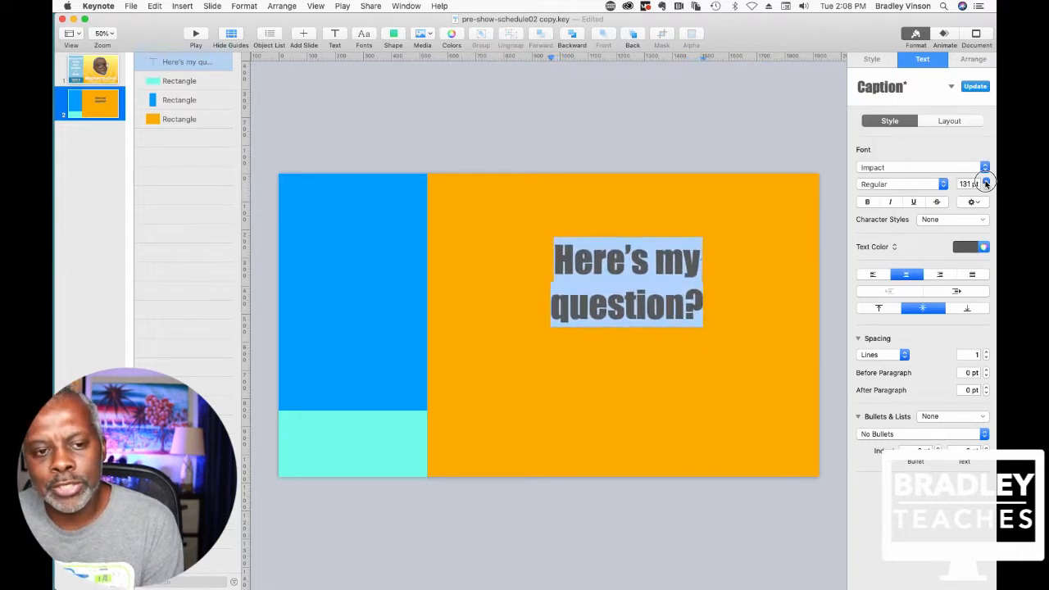
left_click(986, 183)
left_click(986, 183)
left_click(986, 183)
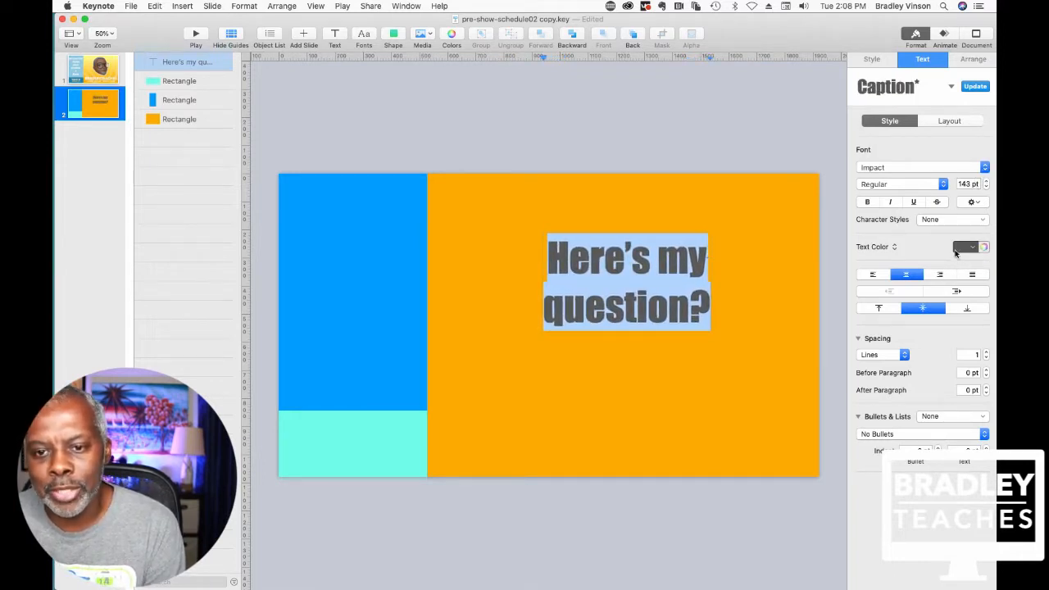
Color the question text white and apply a Drop Shadow to it
left_click(961, 248)
left_click(867, 319)
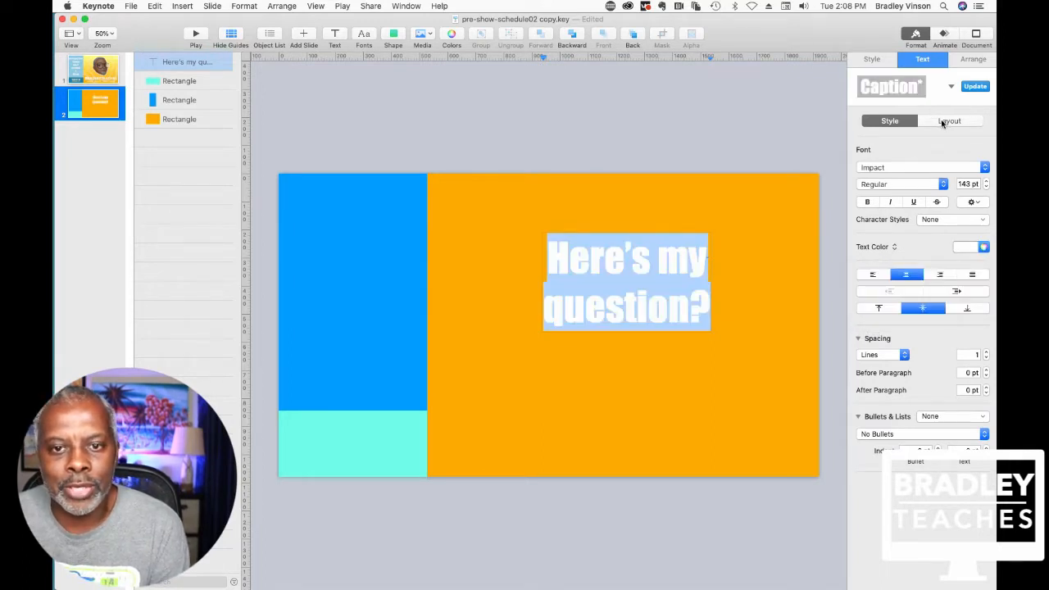
left_click(874, 61)
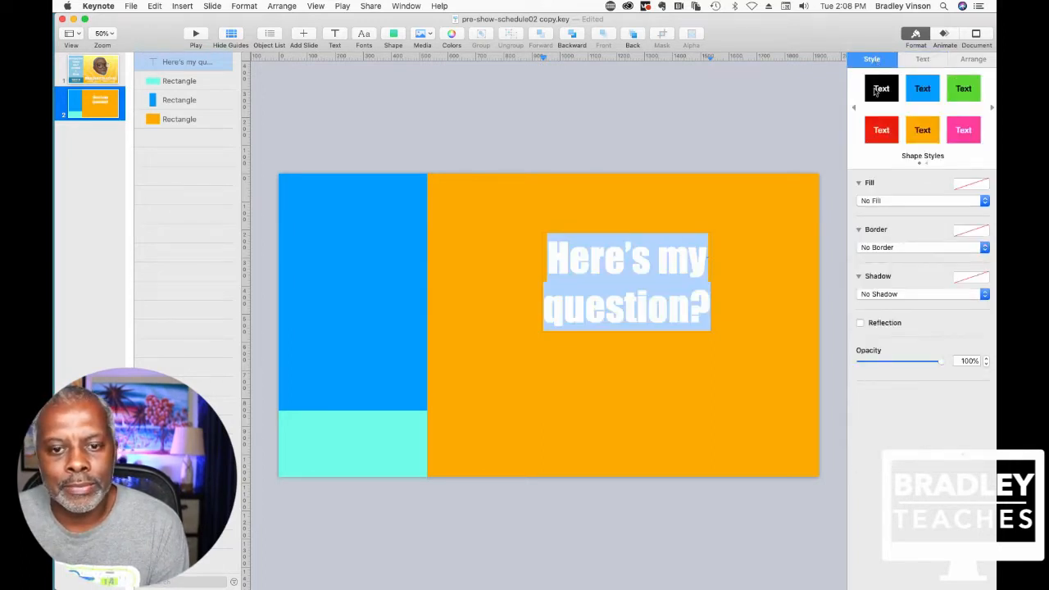
left_click(902, 297)
left_click(892, 303)
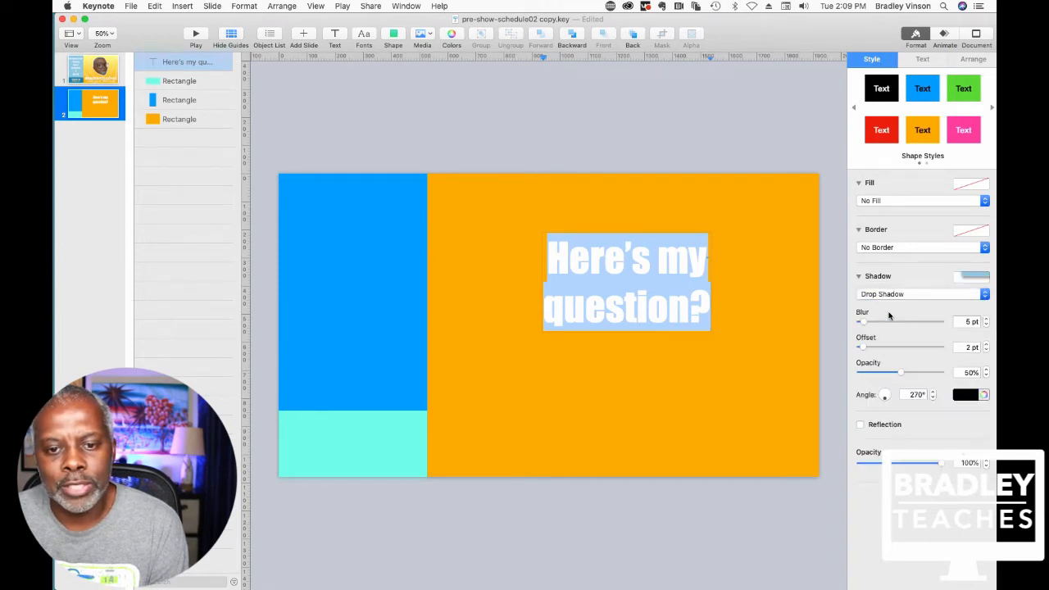
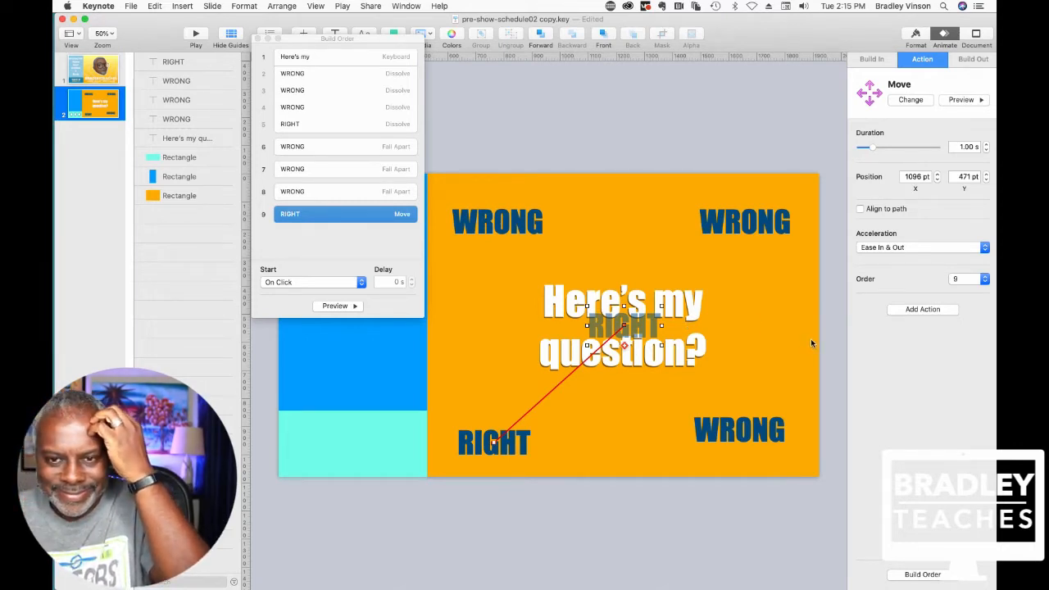
Add a Scale action of 298% to the RIGHT text, following its Move action
left_click(929, 310)
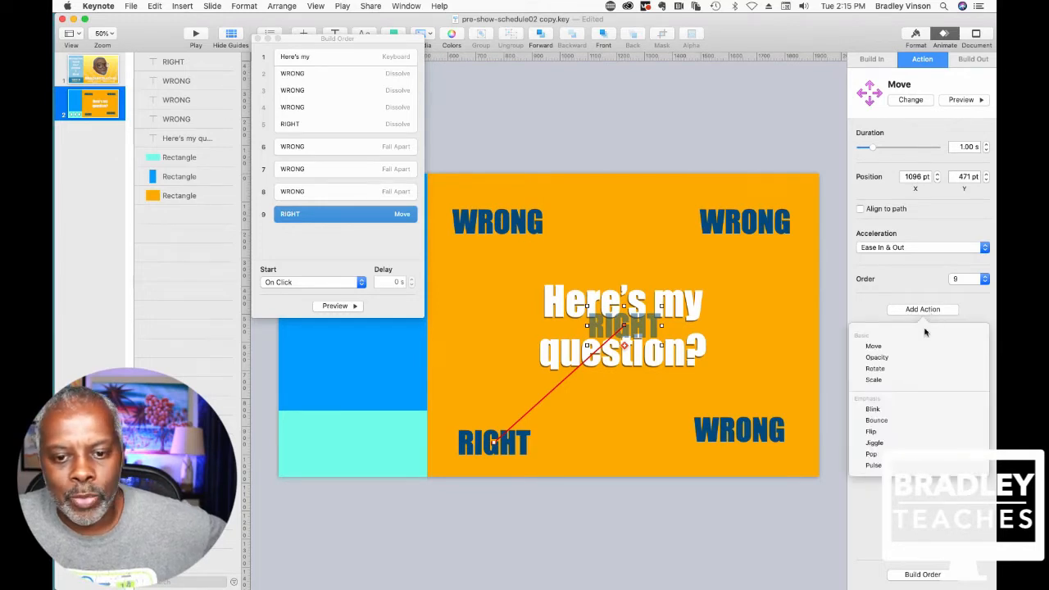
left_click(902, 380)
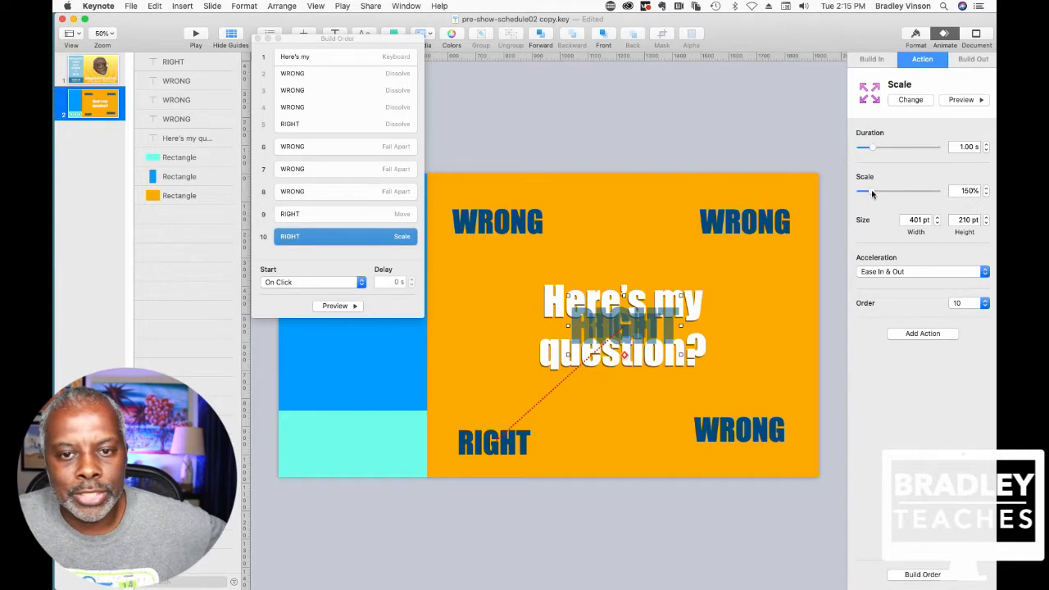
left_click_drag(871, 190, 884, 195)
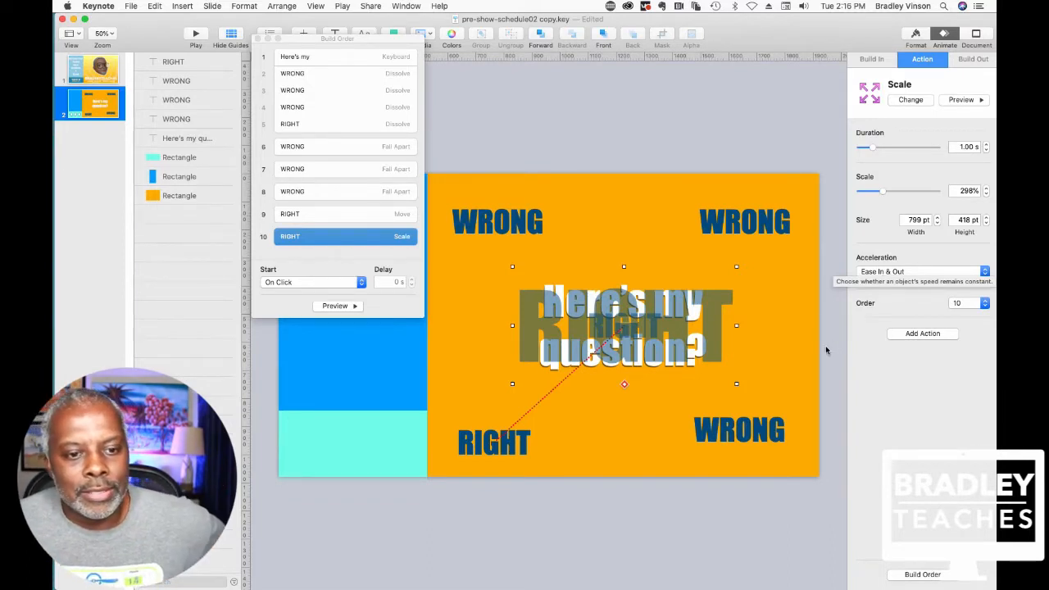
left_click(691, 112)
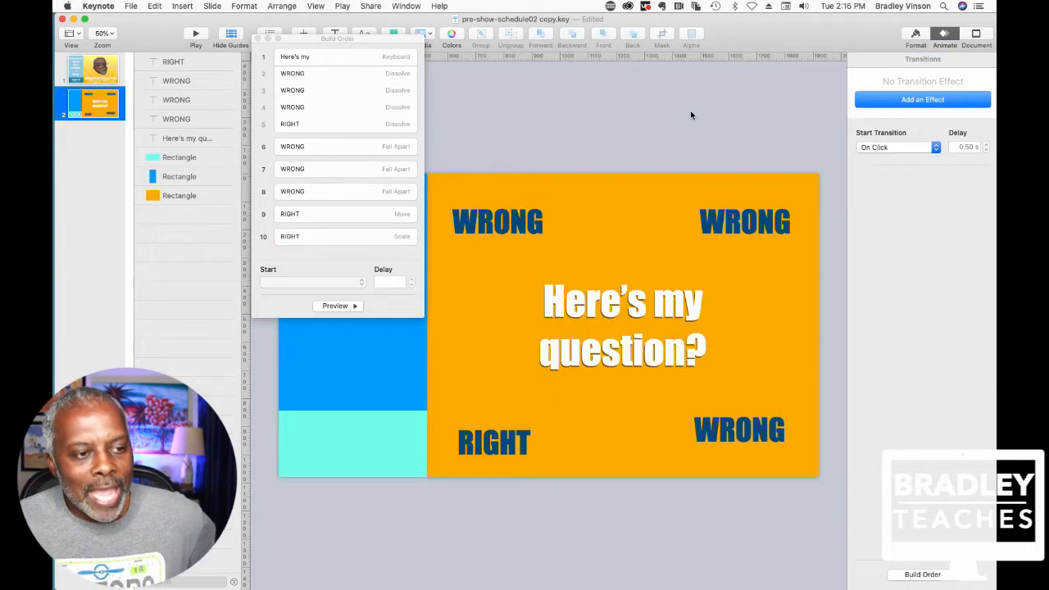
Add a Scale action to the question text that shrinks it to 0%
left_click(647, 363)
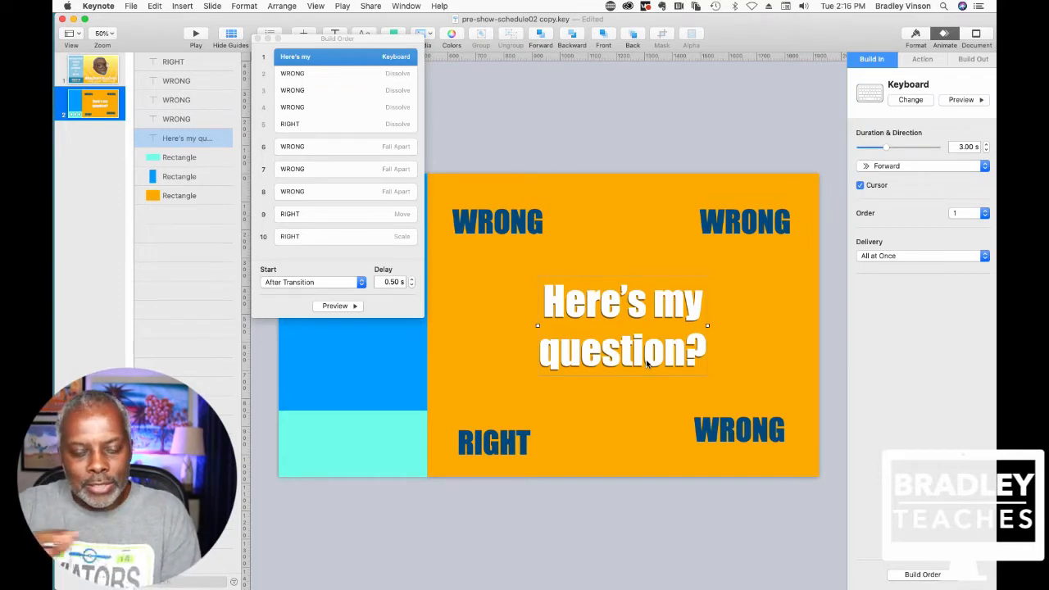
left_click(924, 61)
left_click(922, 104)
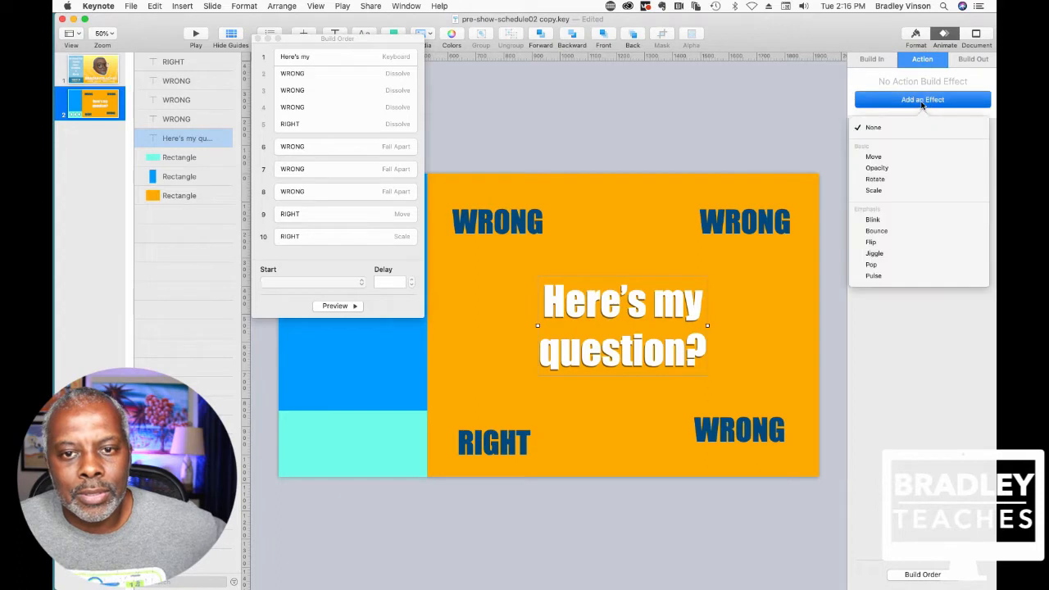
left_click(882, 190)
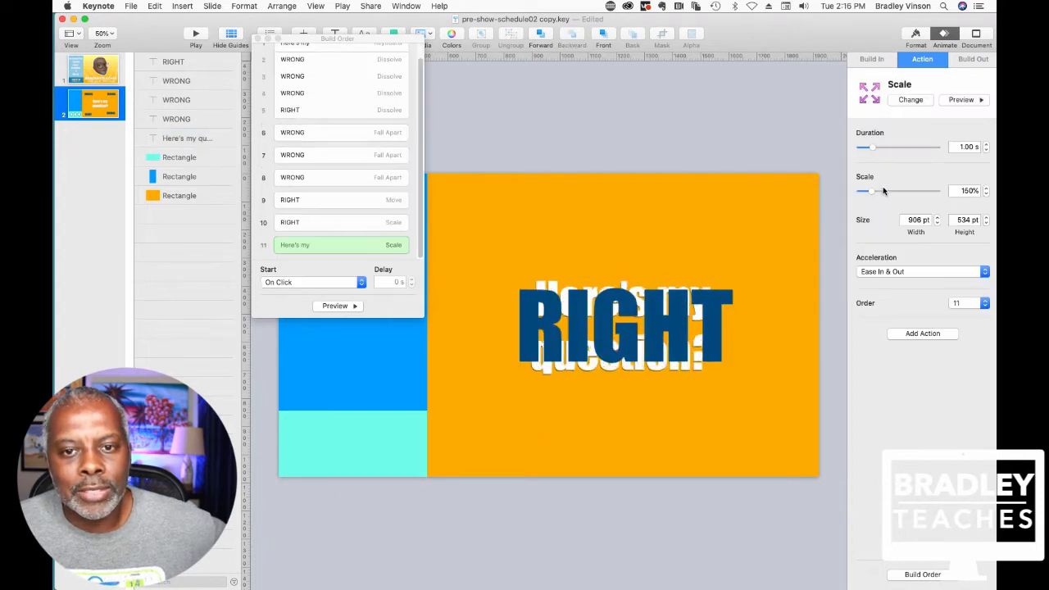
left_click_drag(871, 191, 858, 196)
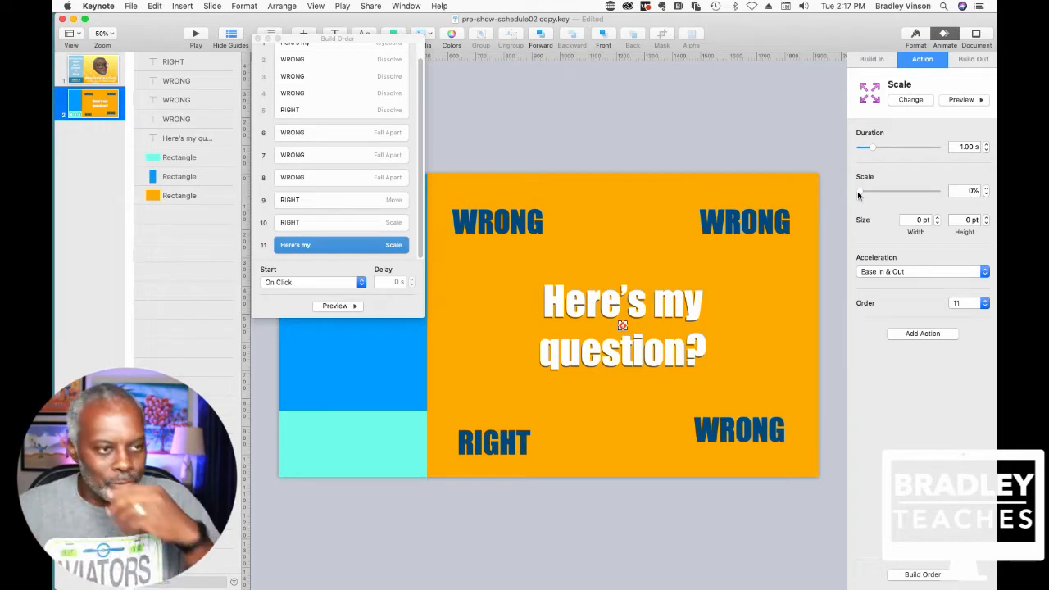
Set the upper-left WRONG text's Fall Apart build to start after build 5 with a 2-second delay
left_click(313, 135)
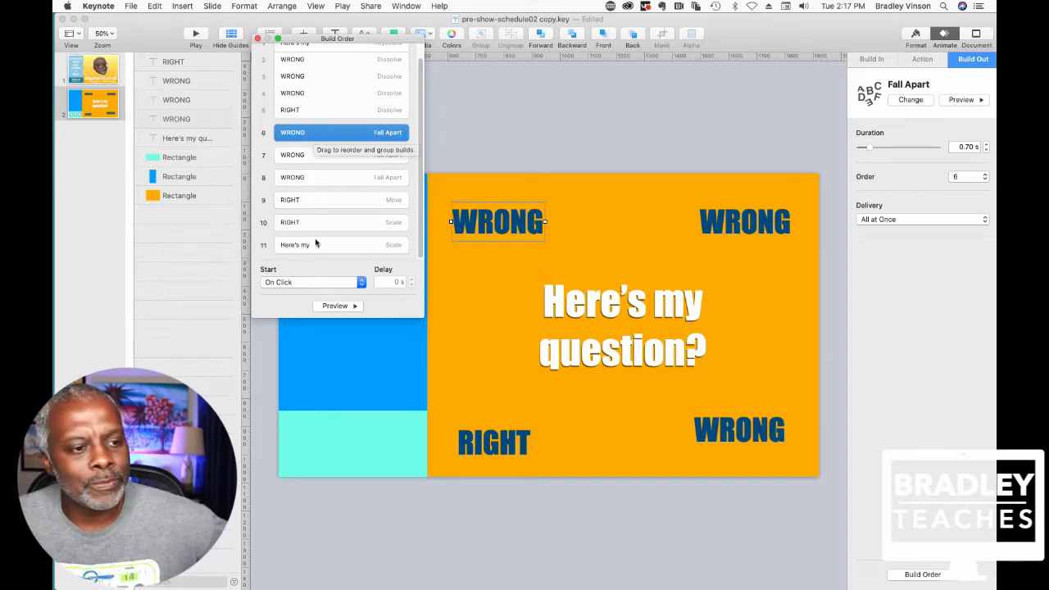
left_click(320, 282)
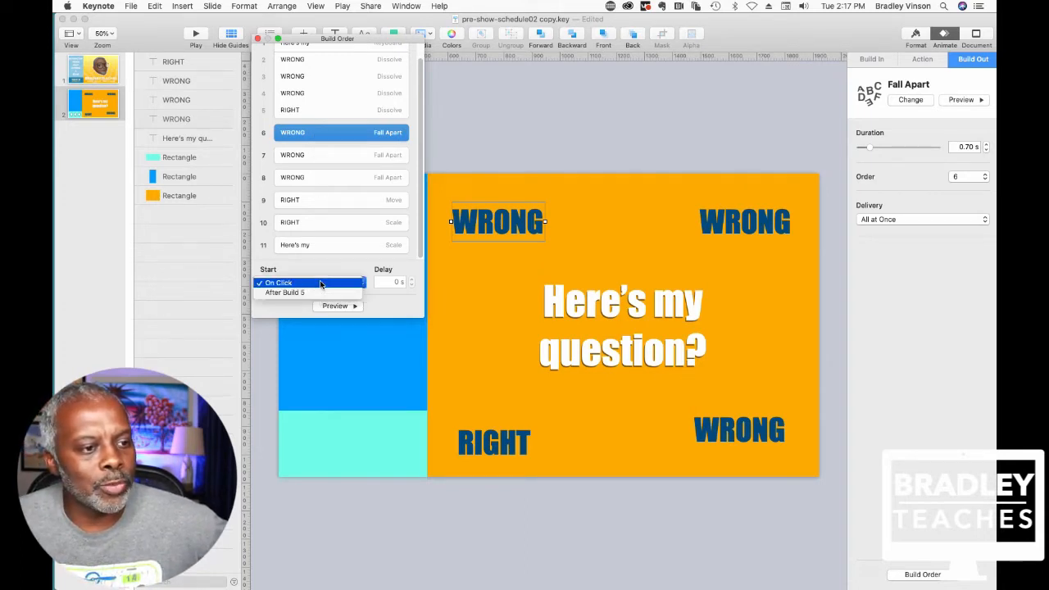
left_click(319, 292)
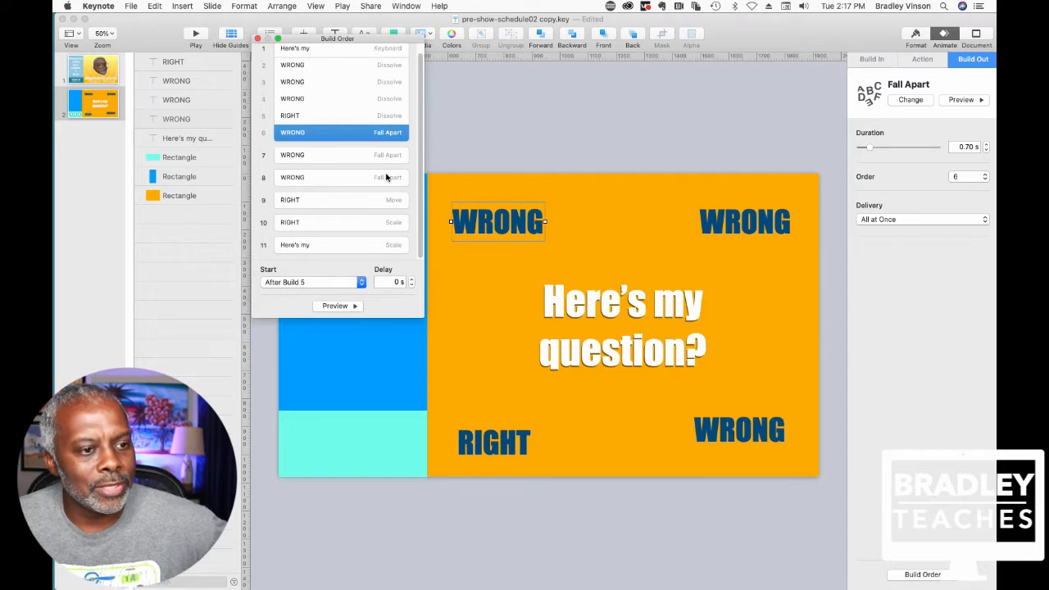
left_click(411, 279)
left_click(412, 278)
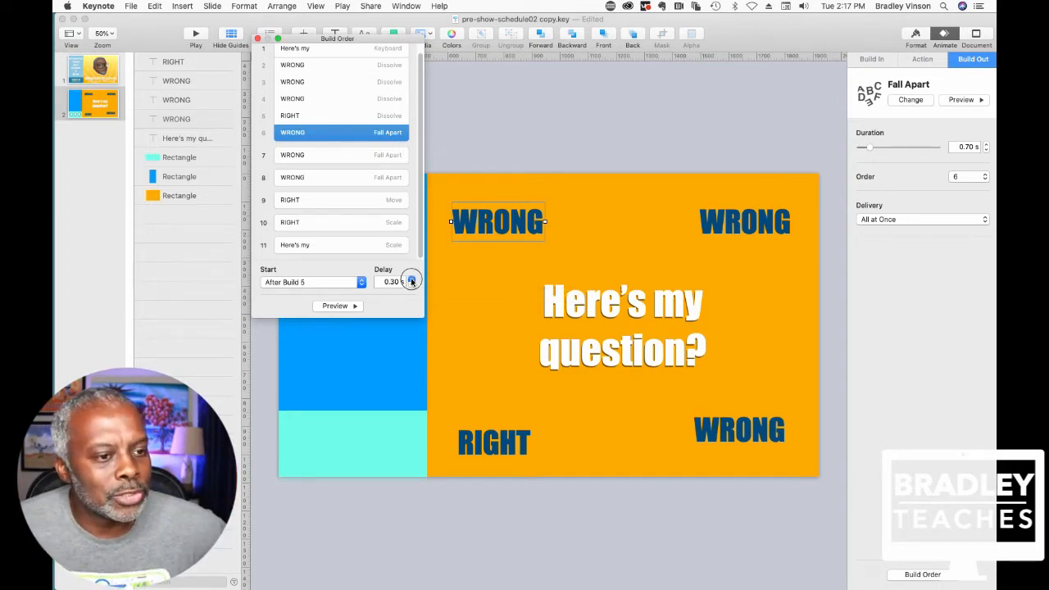
left_click(412, 278)
double_click(391, 281)
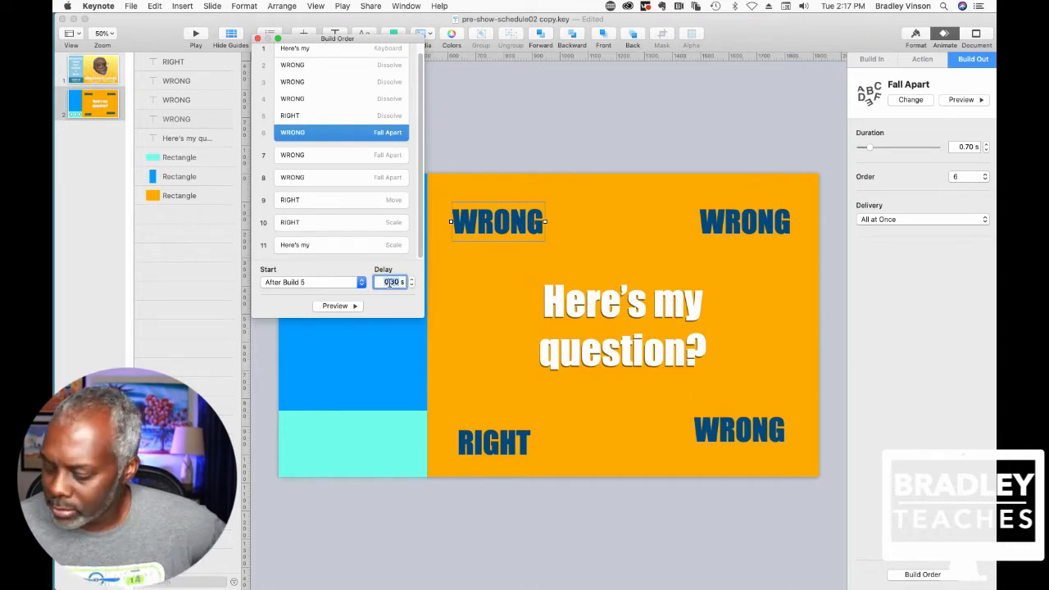
type("2")
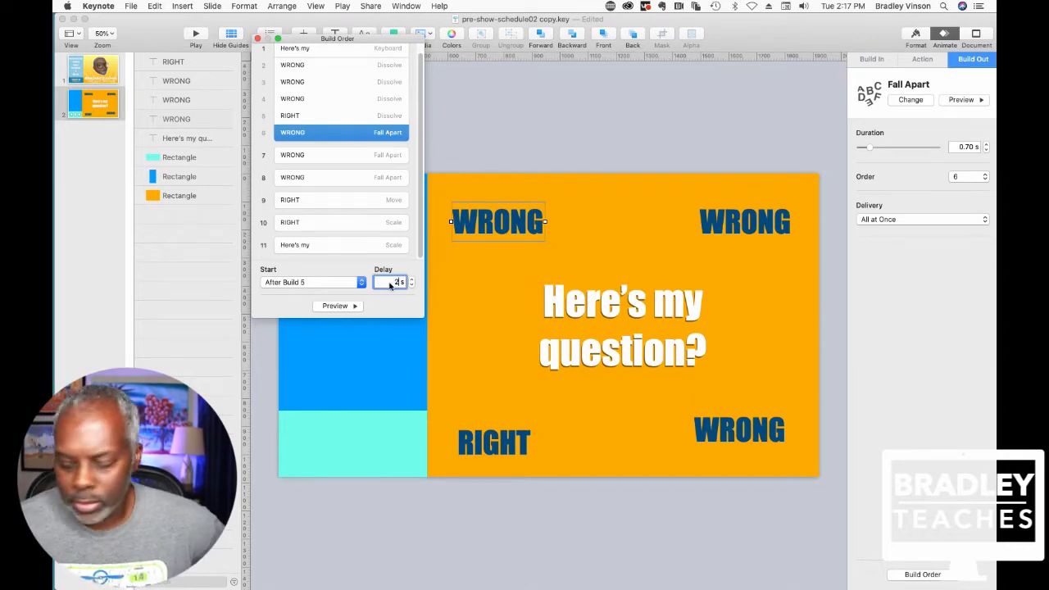
key("Return")
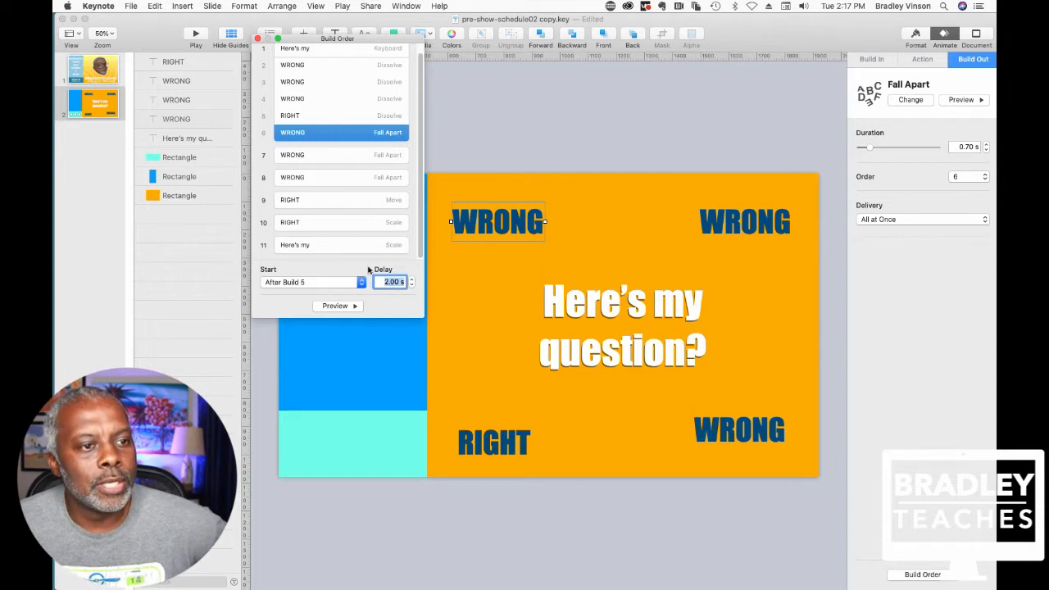
Group the lower-right WRONG text's Fall Apart build to start after build 6 with a 2-second delay
left_click(332, 155)
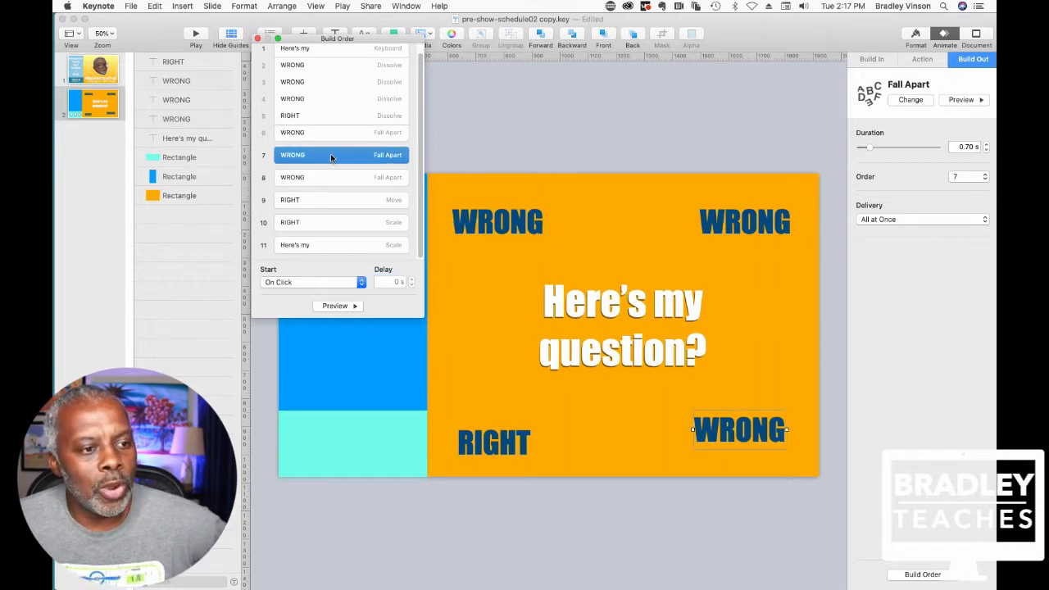
left_click_drag(330, 155, 332, 141)
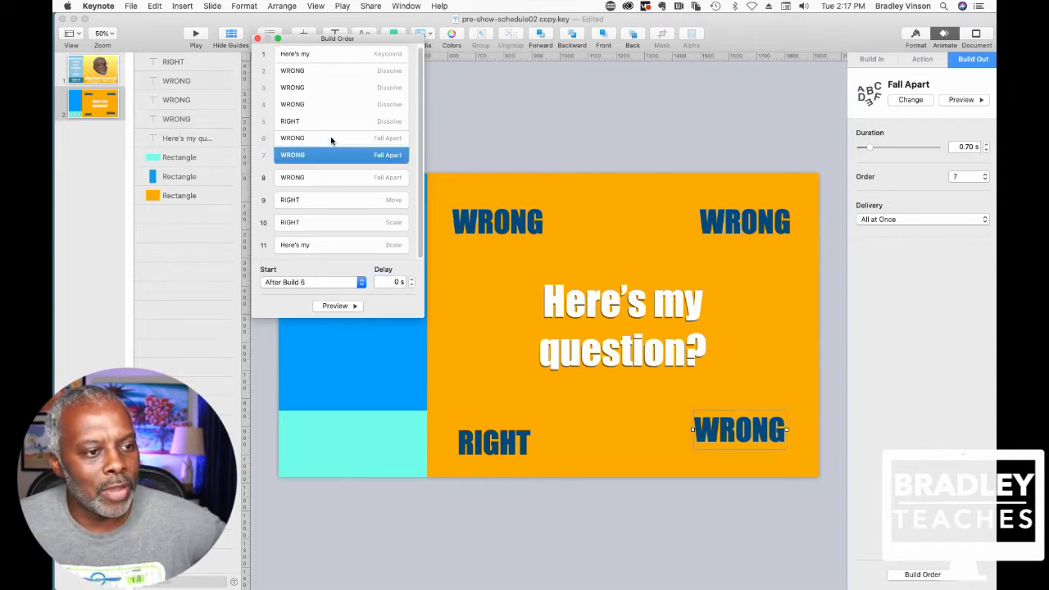
left_click(394, 282)
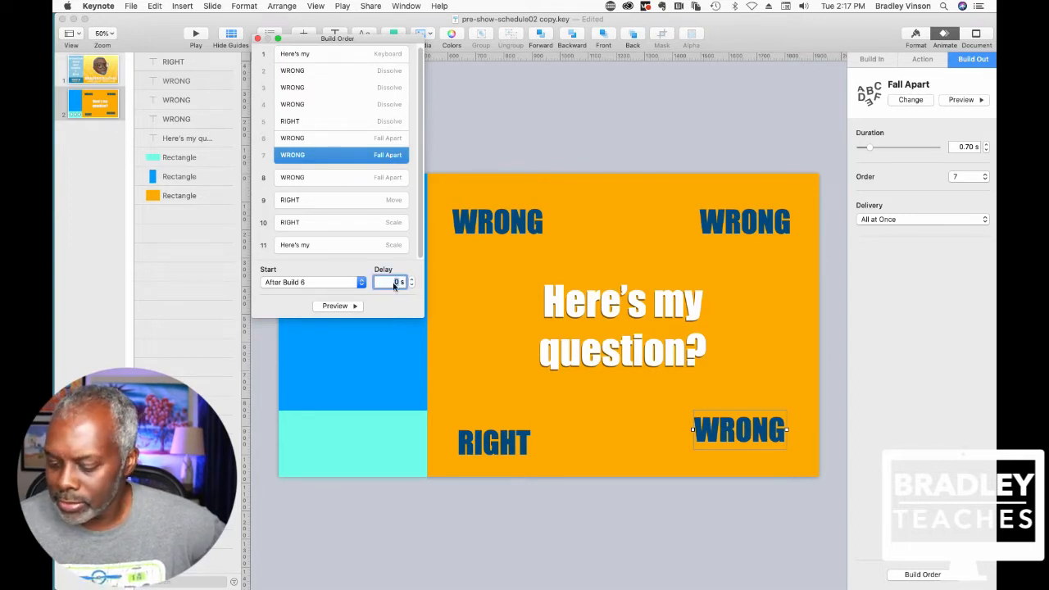
type("2")
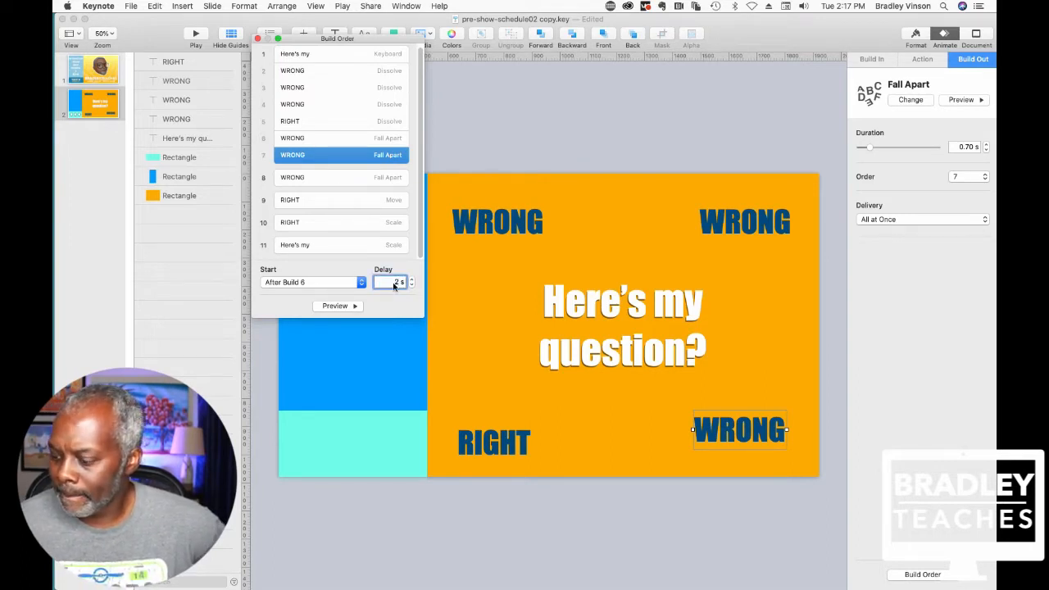
key("Return")
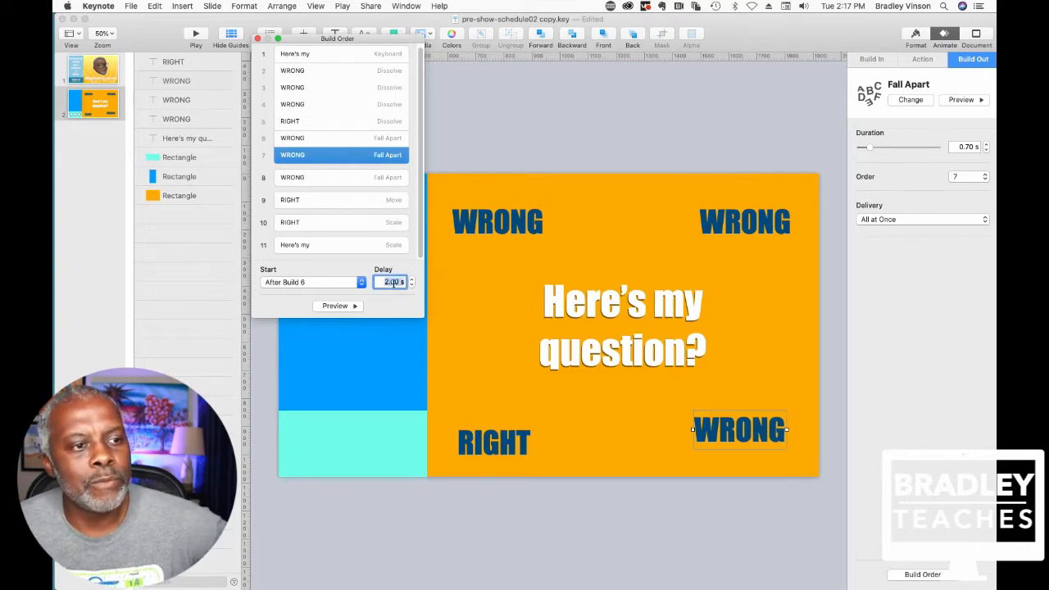
Group the upper-right WRONG text's Fall Apart build to start after build 7 and give it a delay
left_click(331, 179)
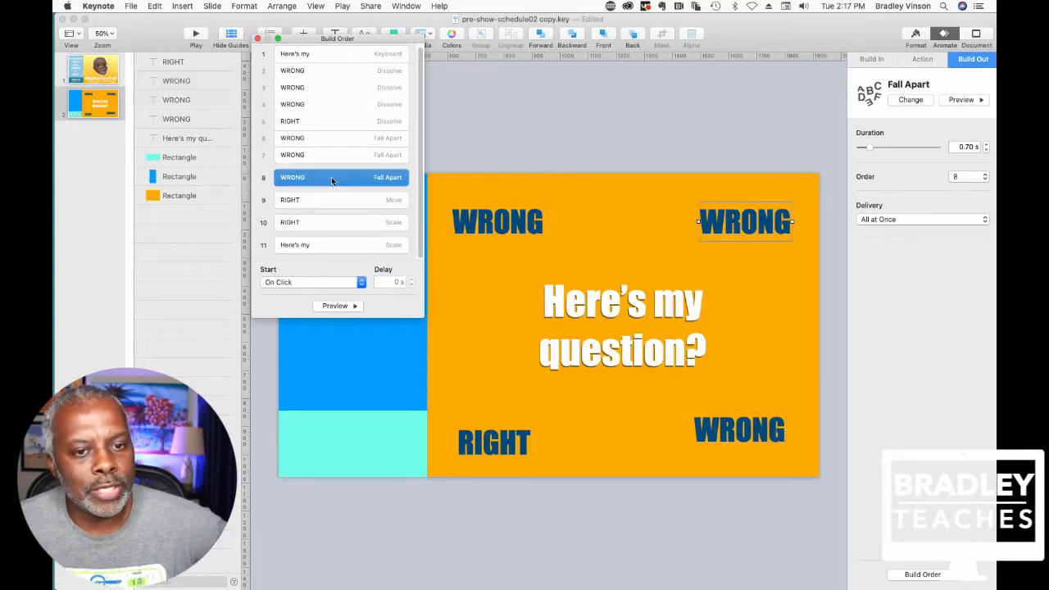
left_click_drag(331, 179, 331, 166)
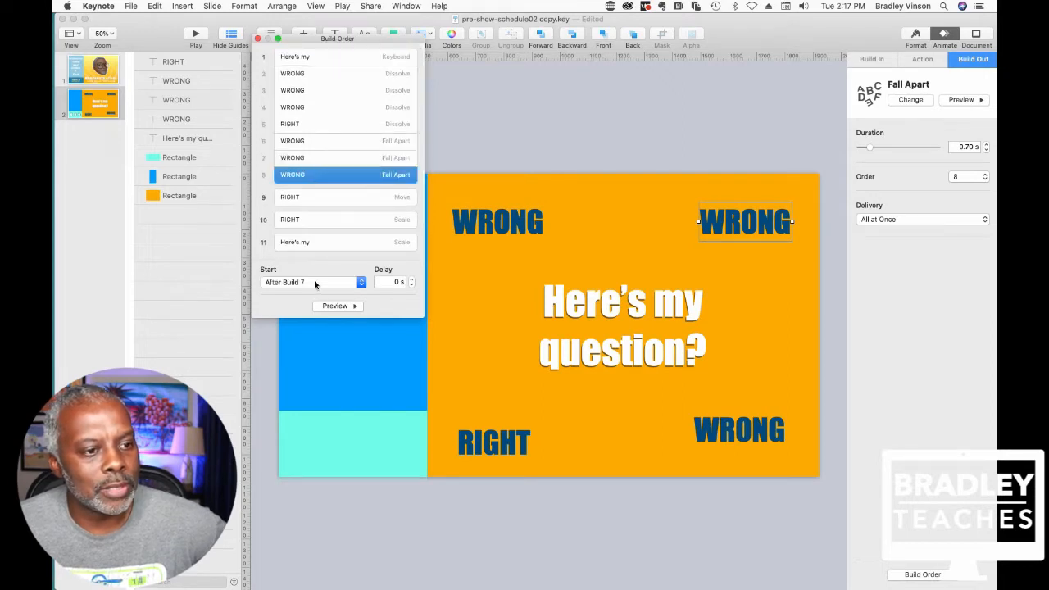
left_click(396, 282)
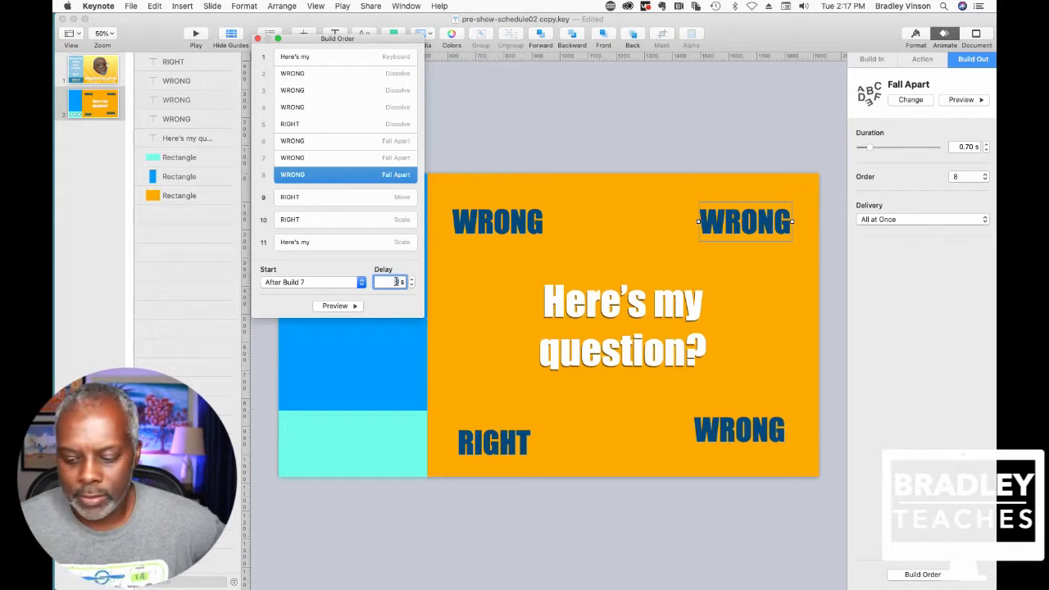
key("Return")
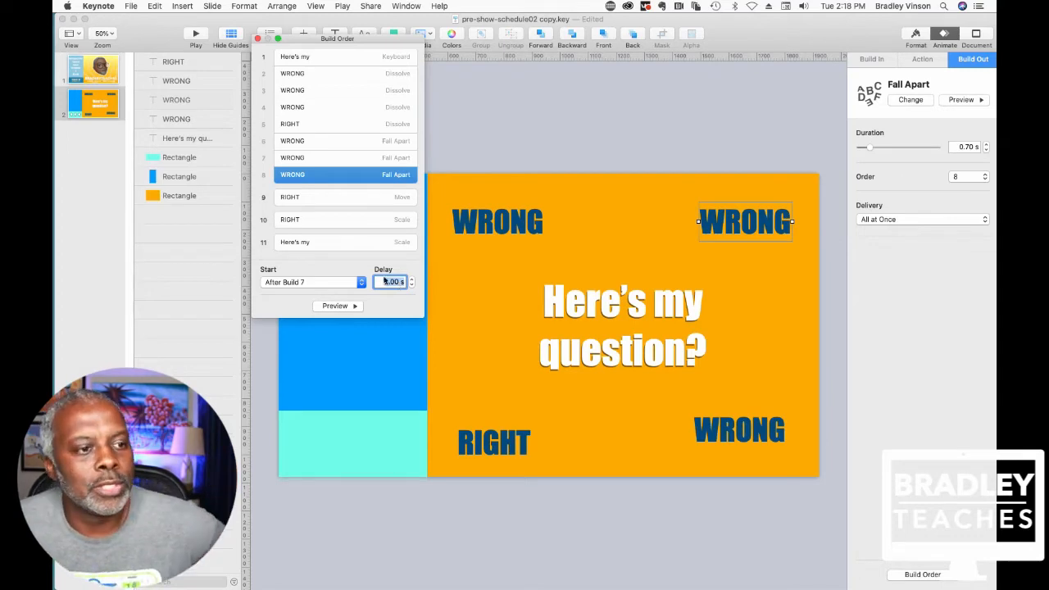
Group the RIGHT text's Move action to start after build 8 with a 0.20-second delay
left_click(354, 204)
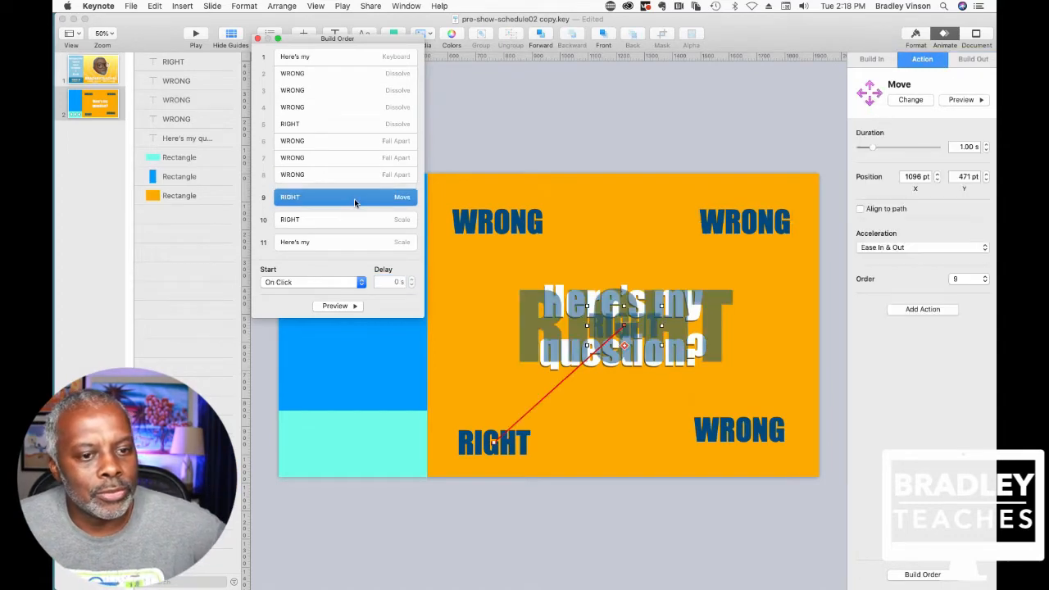
left_click_drag(353, 199, 355, 185)
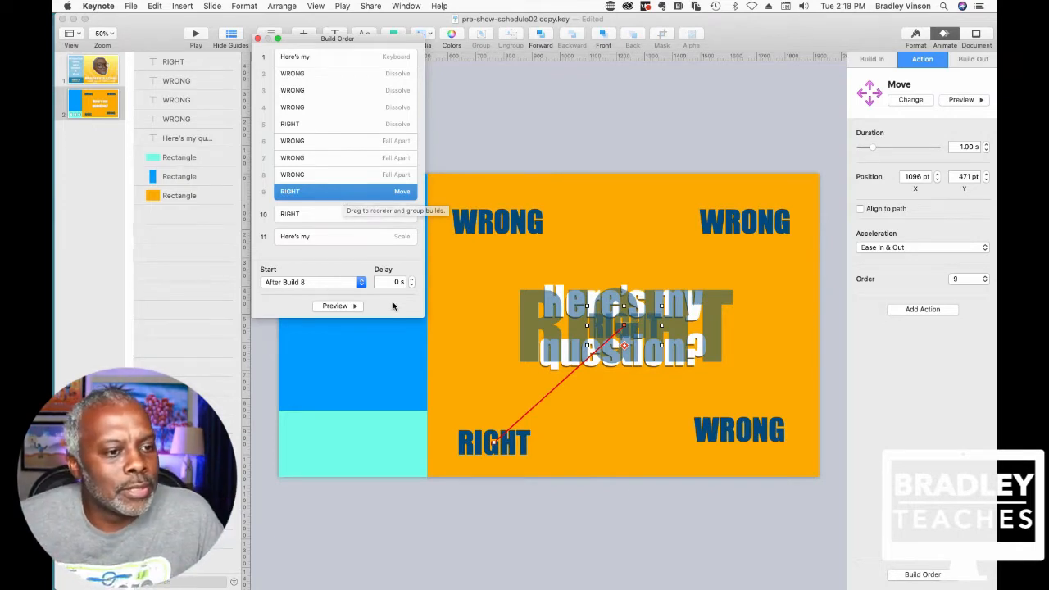
left_click(412, 278)
left_click(412, 278)
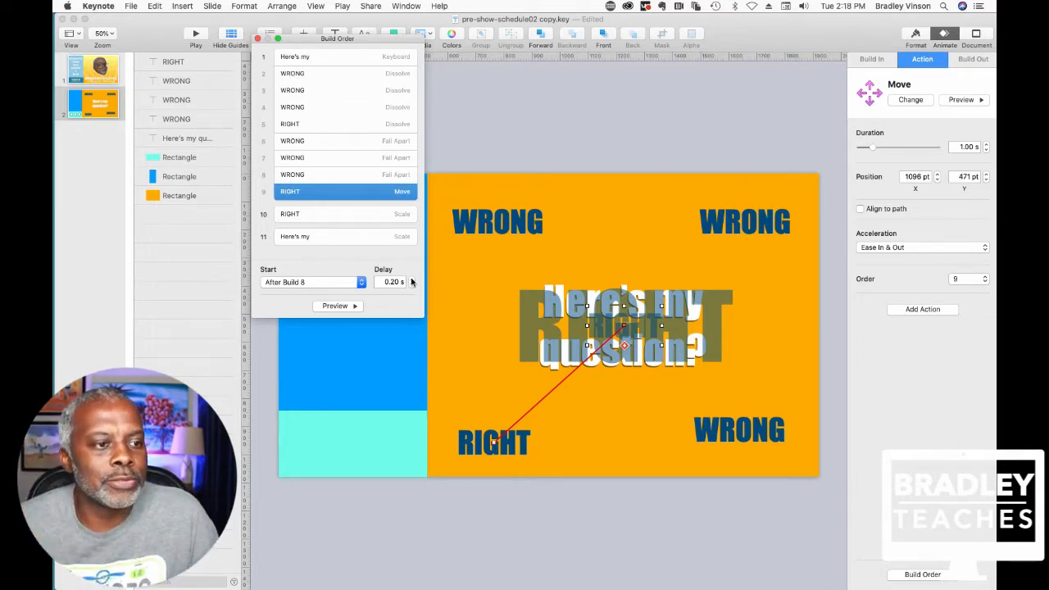
Group the RIGHT text's Scale action with the preceding builds and start it together with build 9
left_click_drag(333, 215, 322, 198)
left_click(325, 284)
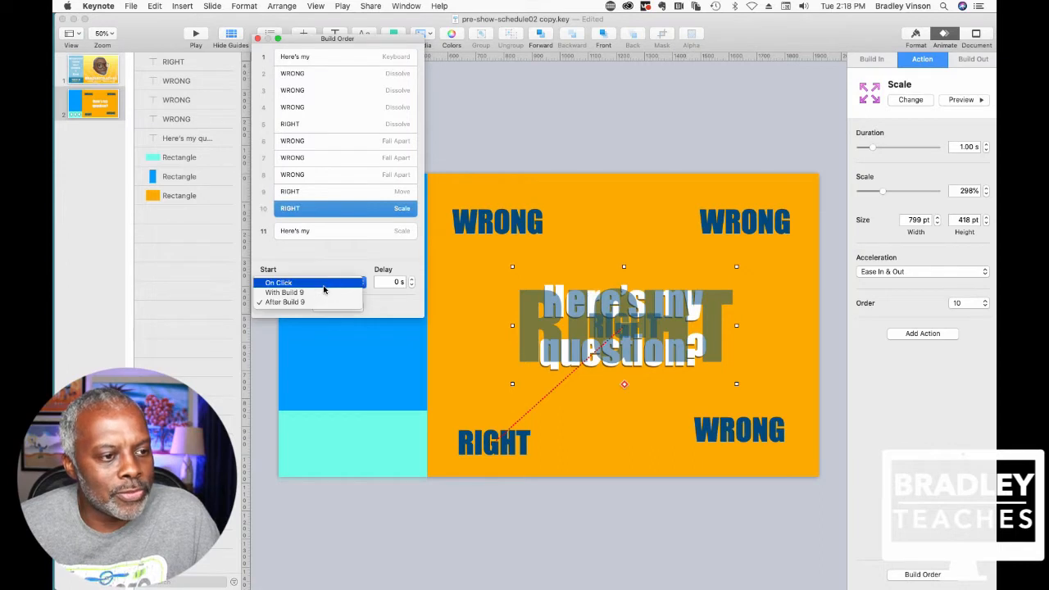
left_click(324, 293)
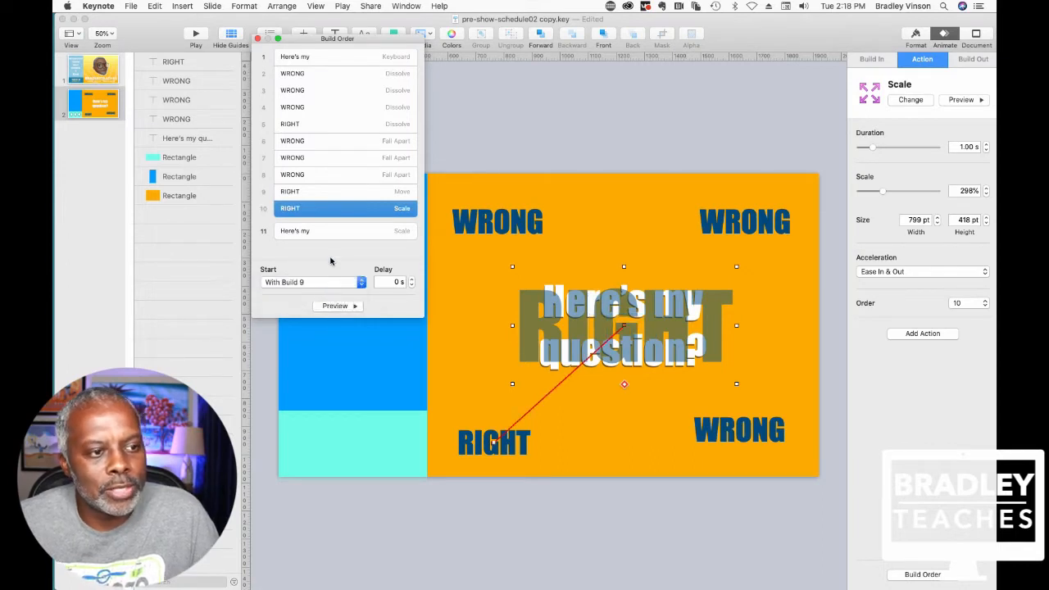
Group the question text's Scale action to start together with build 9, and preview the slide's build sequence
left_click(340, 233)
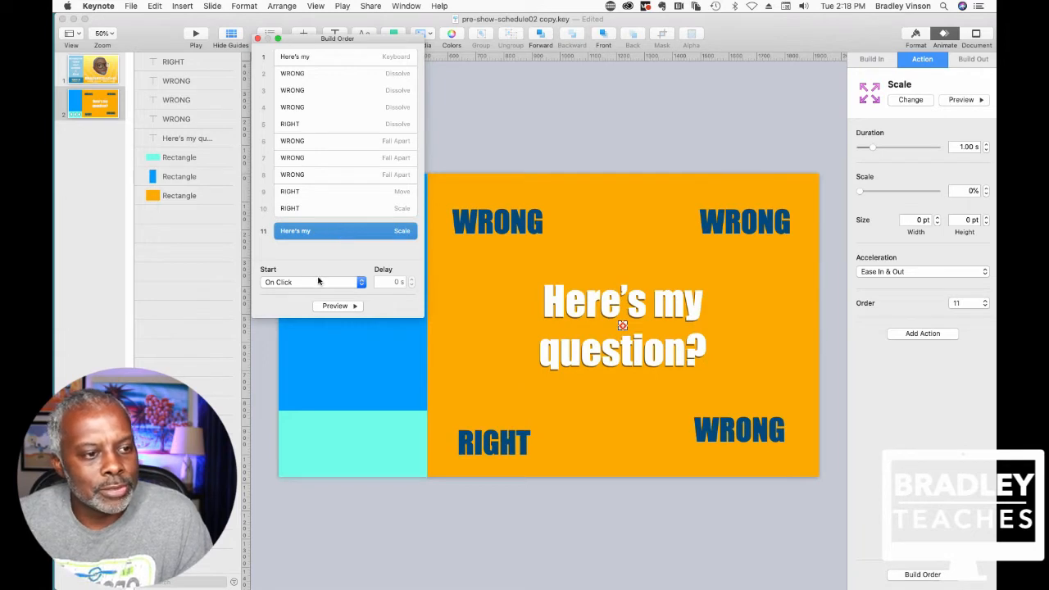
left_click_drag(326, 233, 322, 215)
left_click(296, 287)
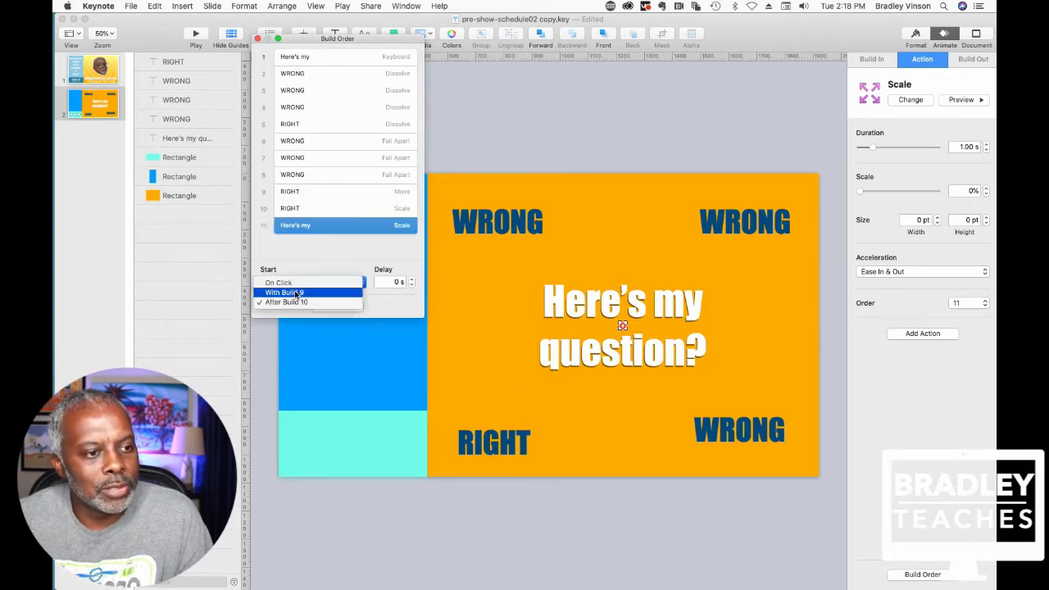
left_click(296, 293)
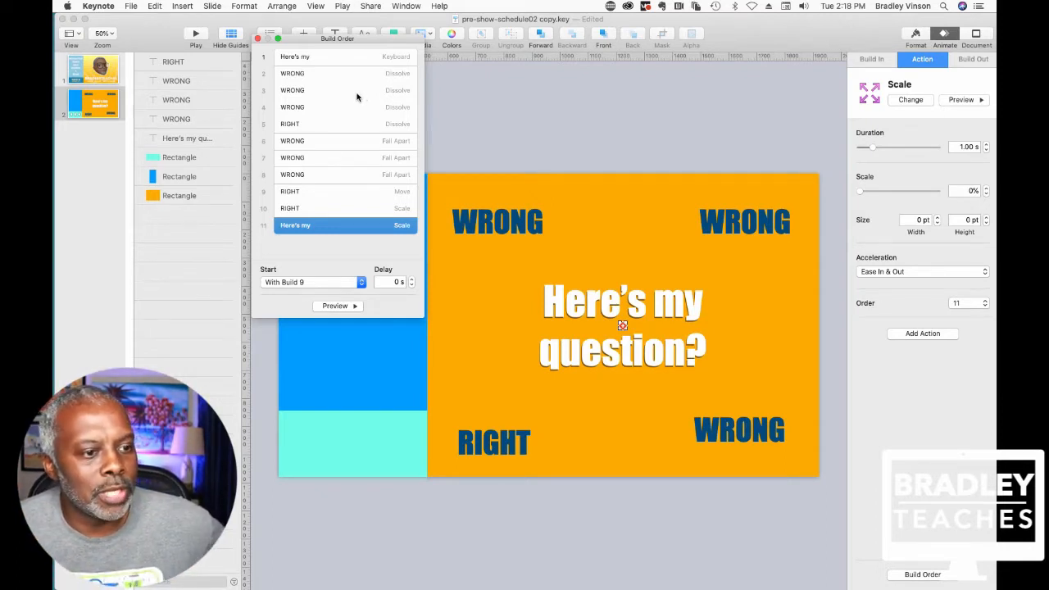
left_click(333, 307)
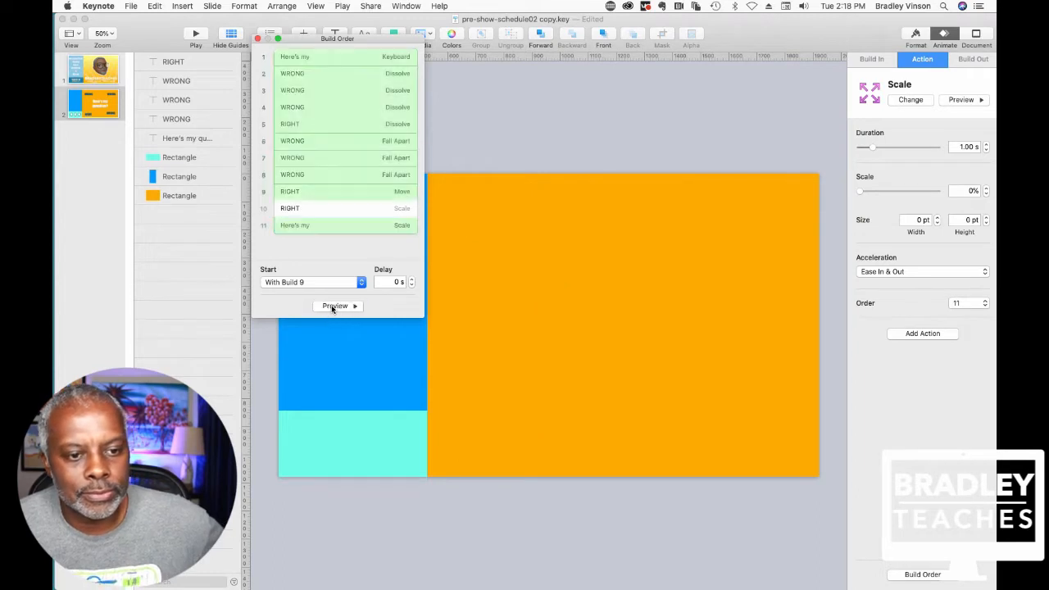
type("e's my question?")
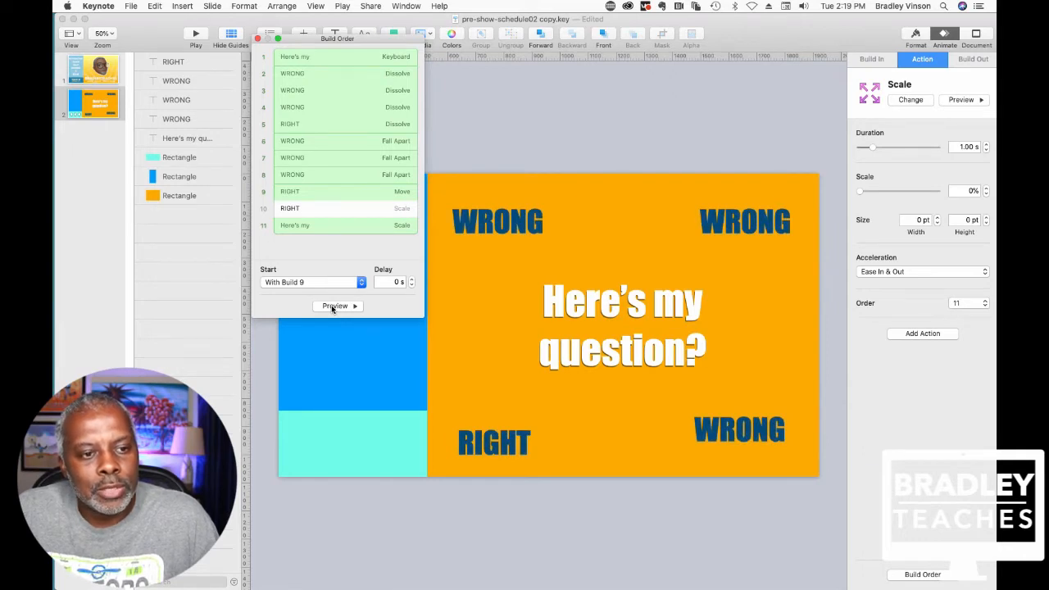
Preview the slide's builds and review the start and delay settings of the question, Dissolve, Fall Apart and Move builds
left_click(332, 308)
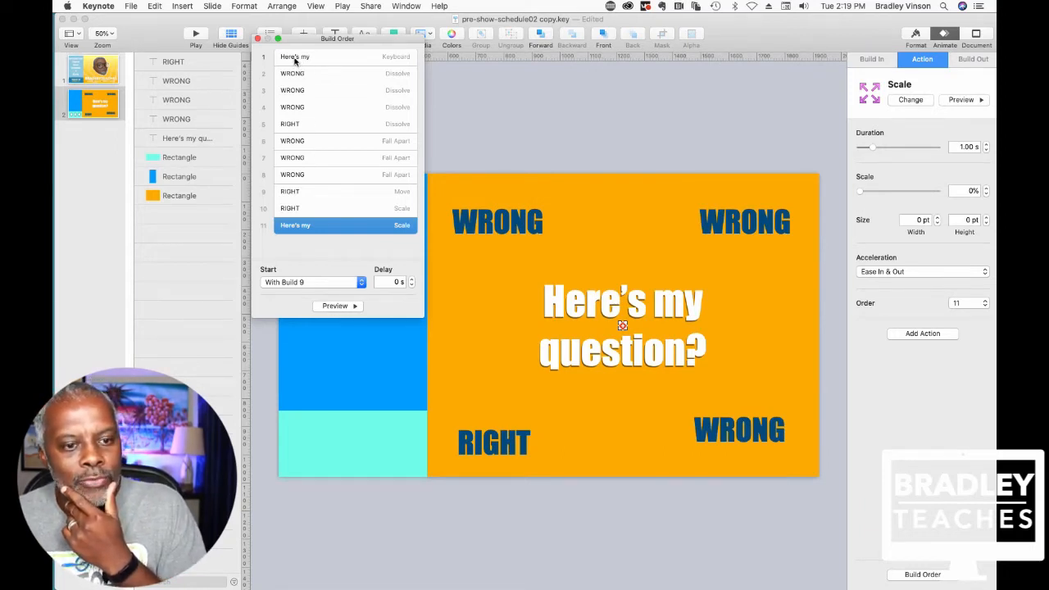
left_click(296, 60)
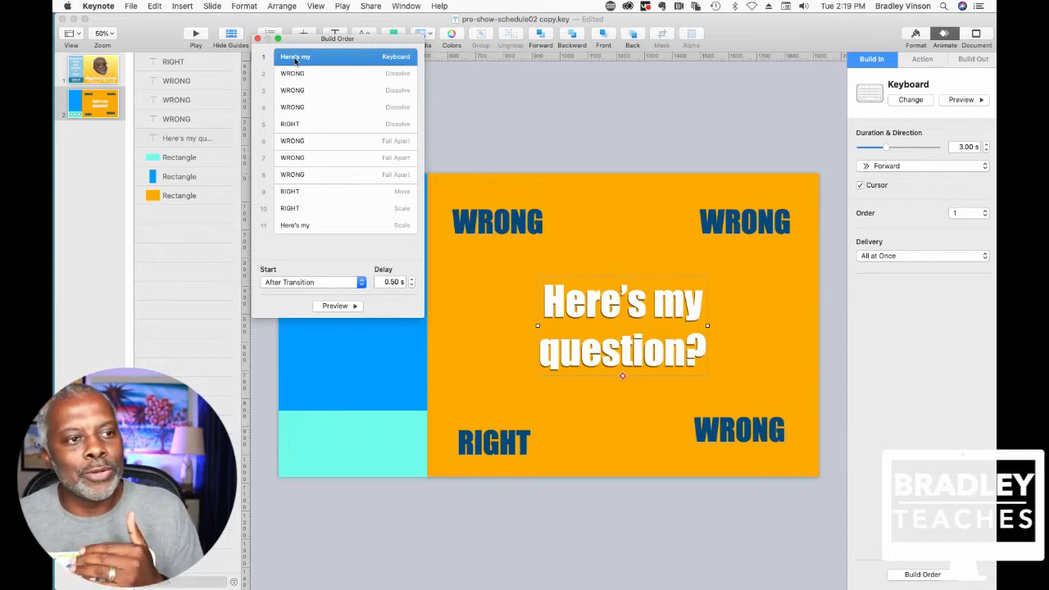
left_click(293, 74)
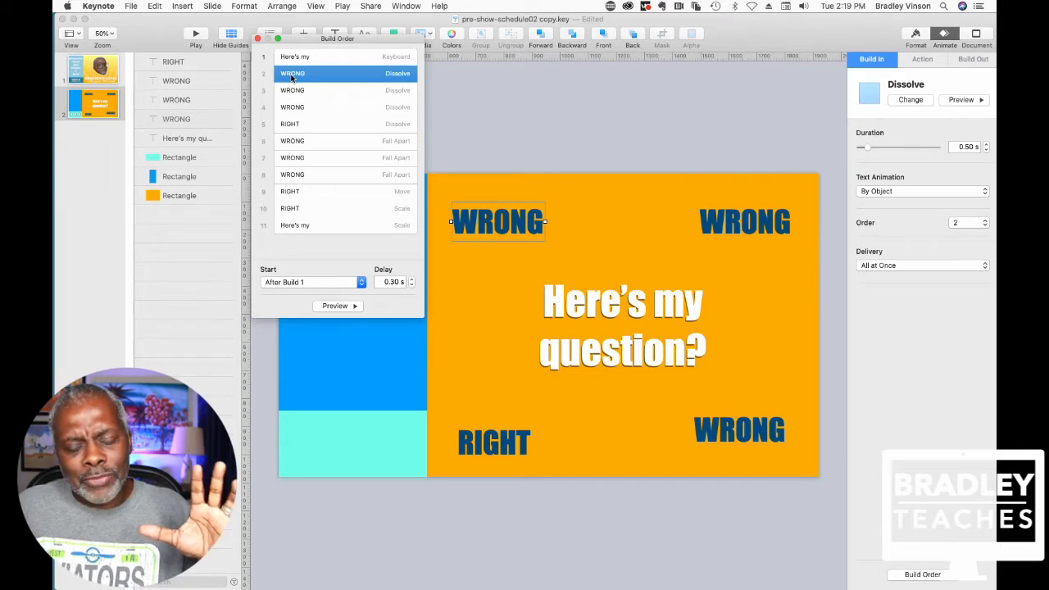
left_click(306, 142)
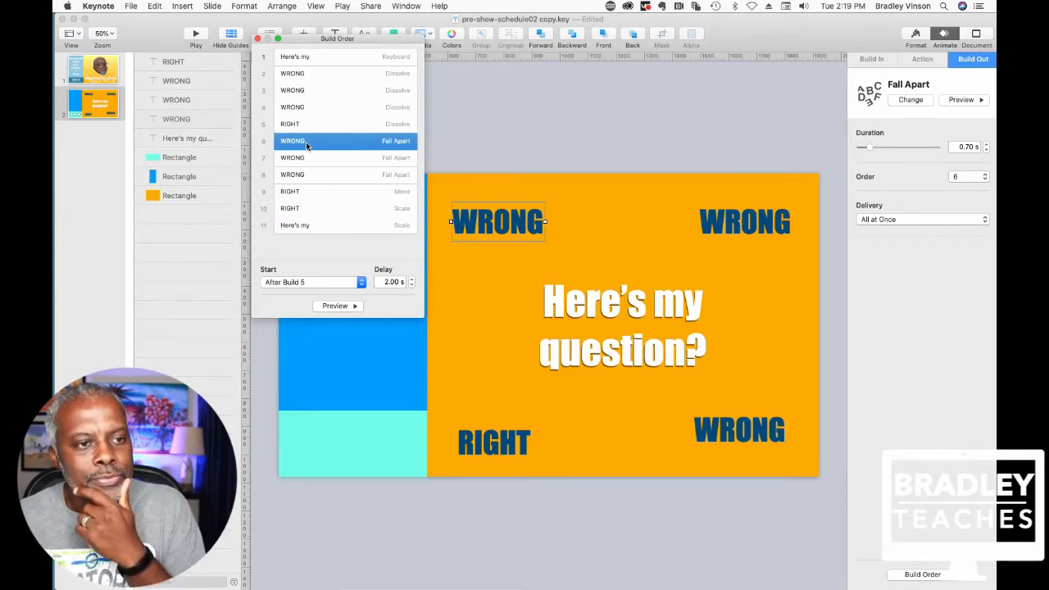
left_click(303, 159)
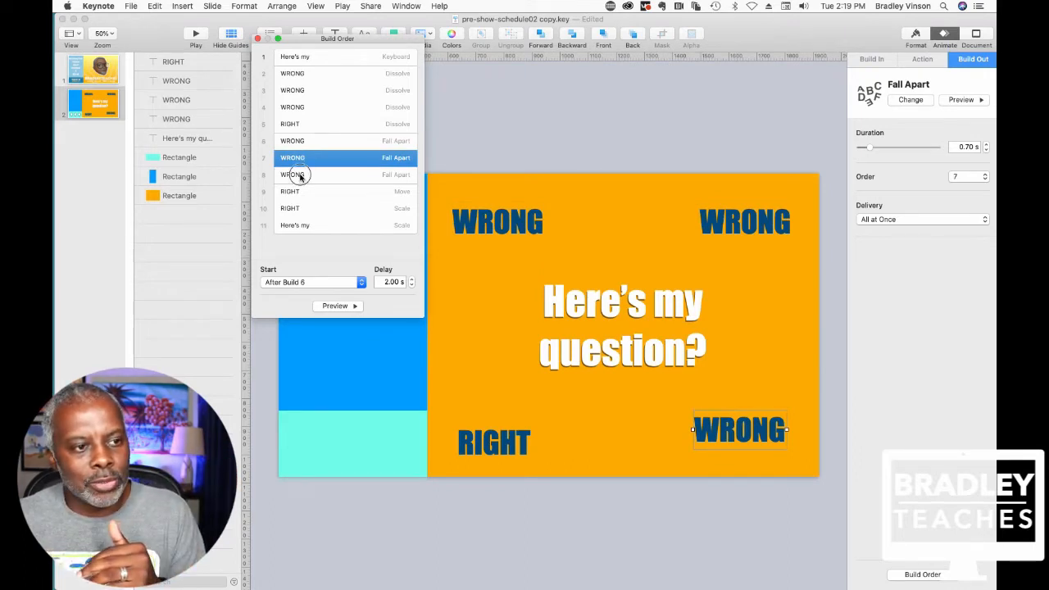
left_click(299, 176)
left_click(292, 192)
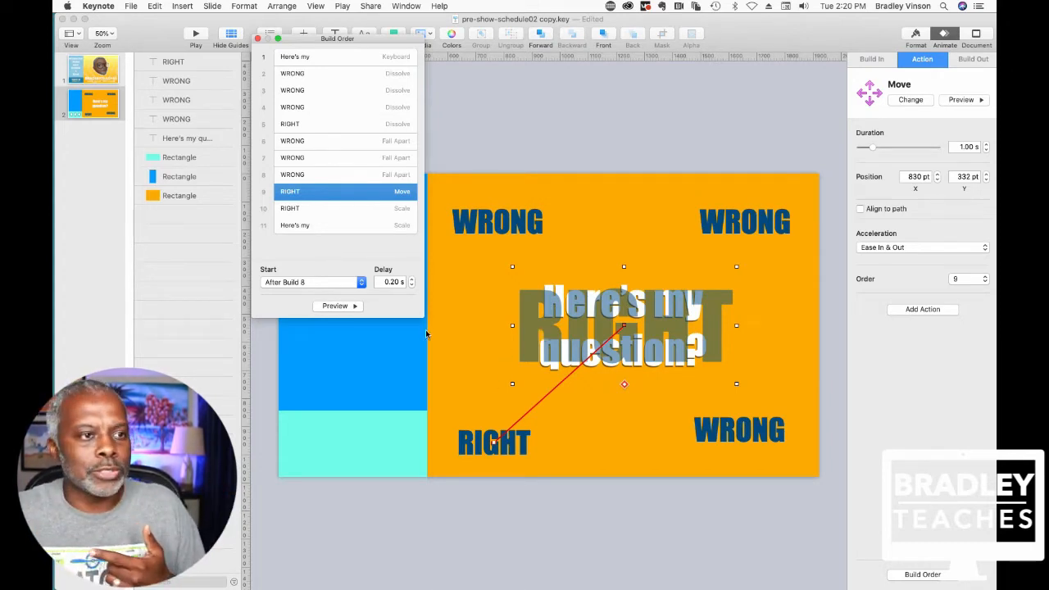
left_click(593, 151)
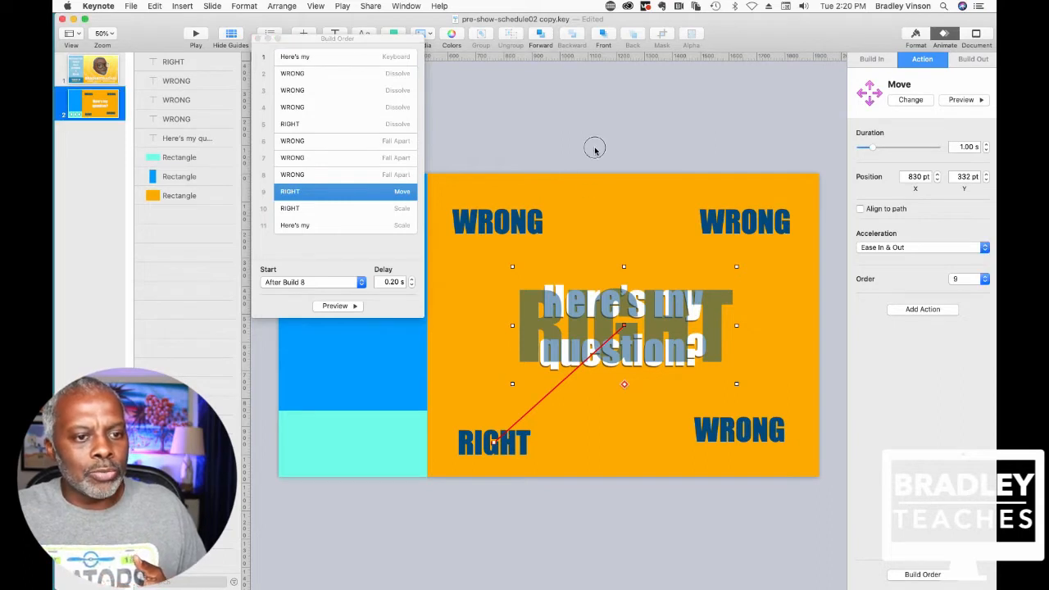
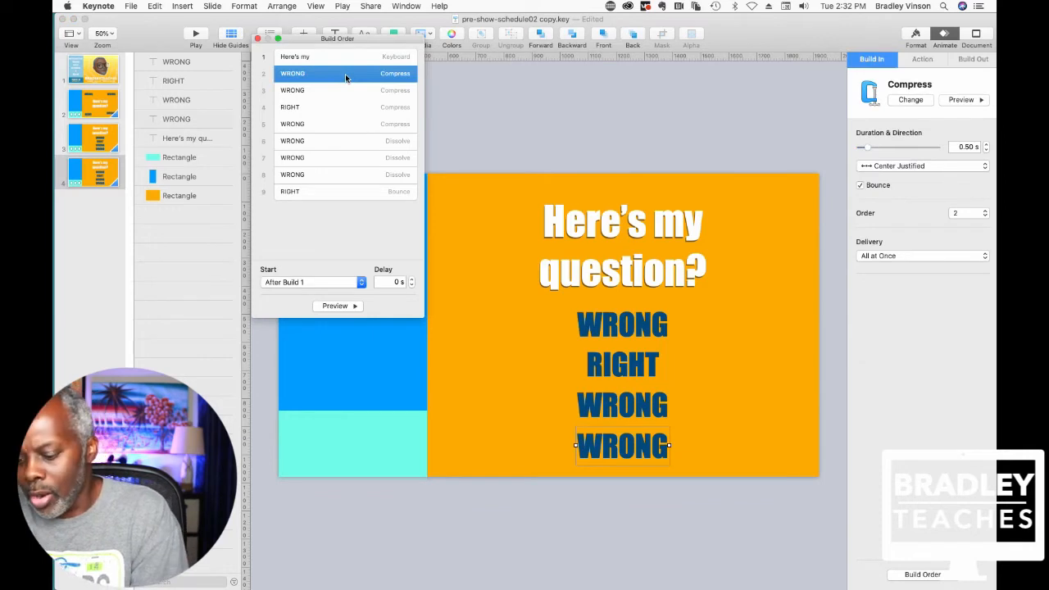
Change the build-in effect of all four answer texts on slide 4 to Cube
left_click(345, 92, "shift")
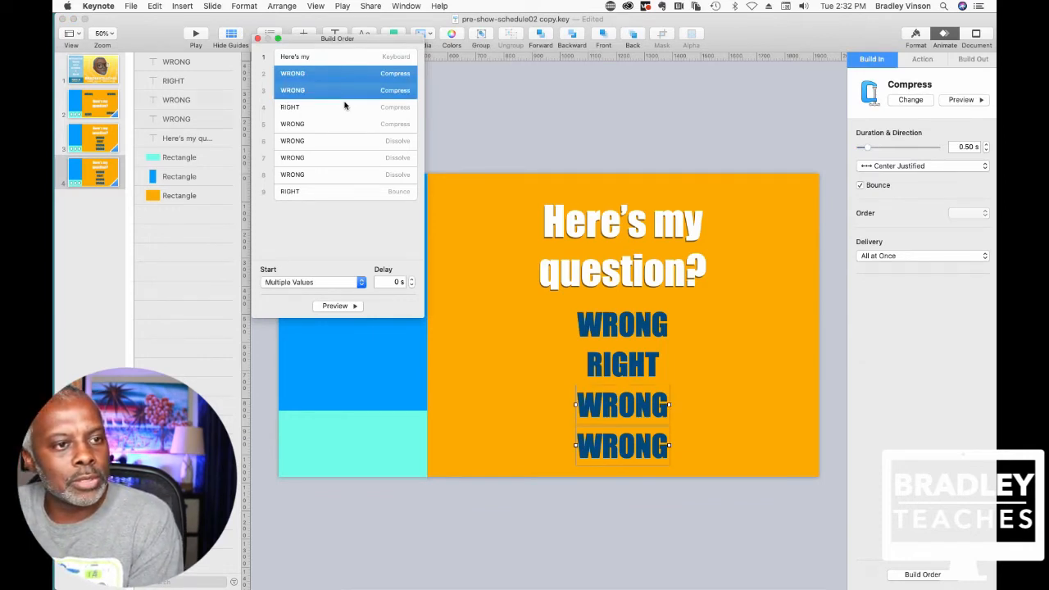
left_click(345, 111, "shift")
left_click(347, 124, "shift")
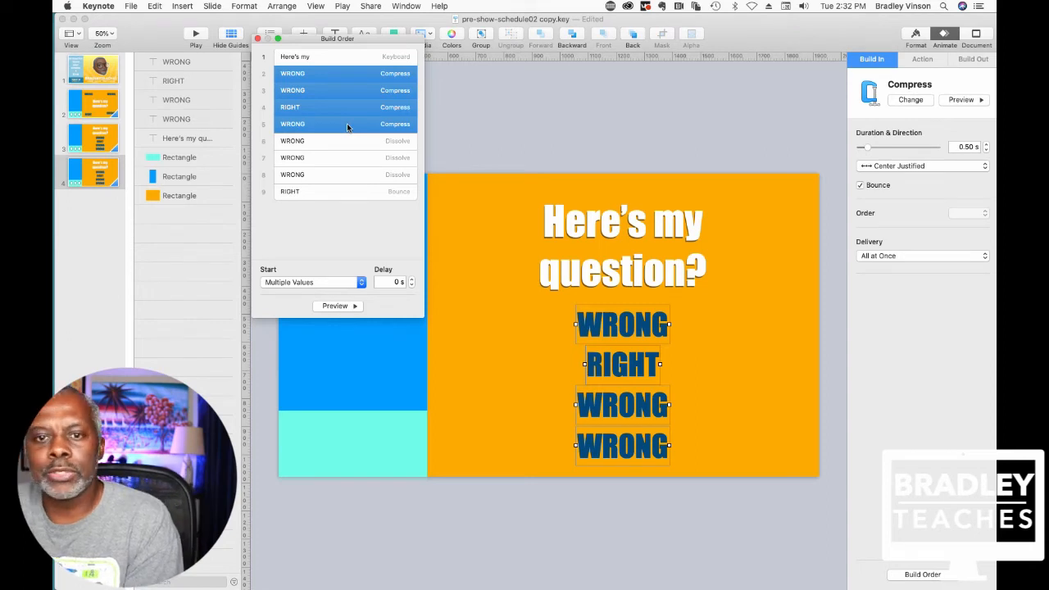
left_click(908, 101)
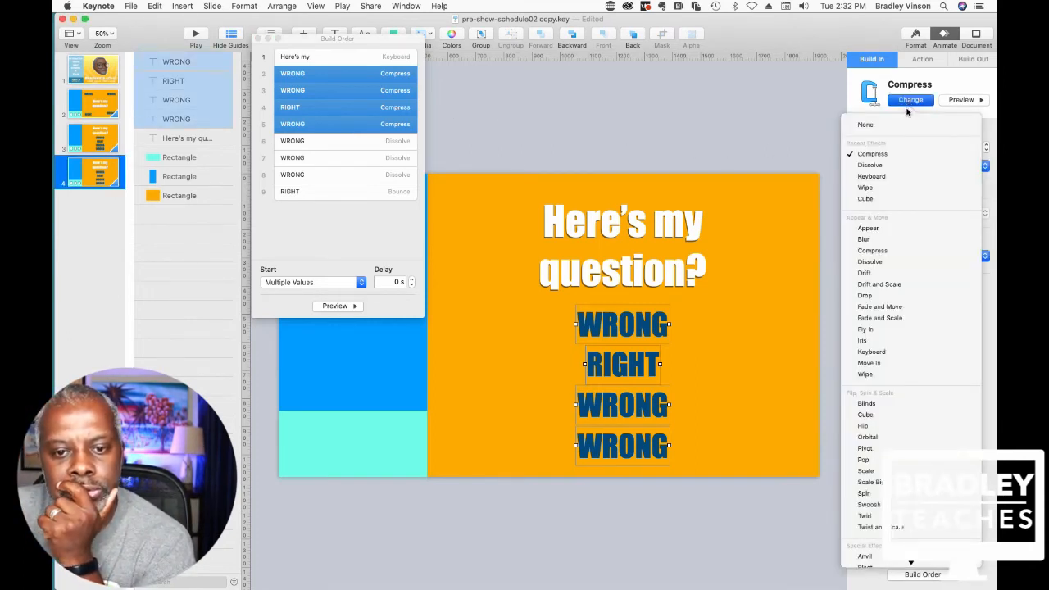
left_click(898, 199)
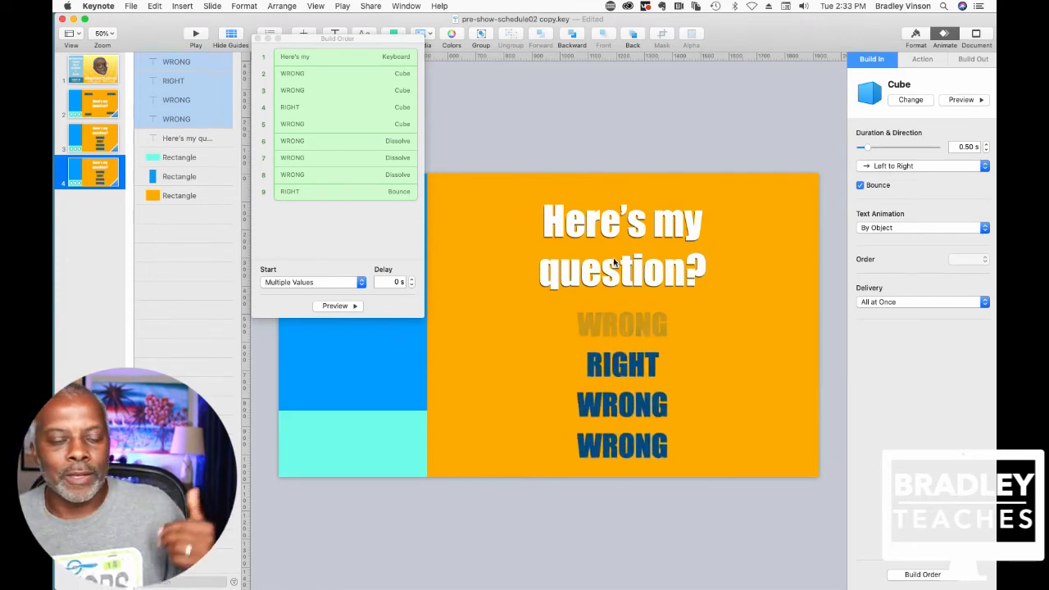
left_click(386, 237)
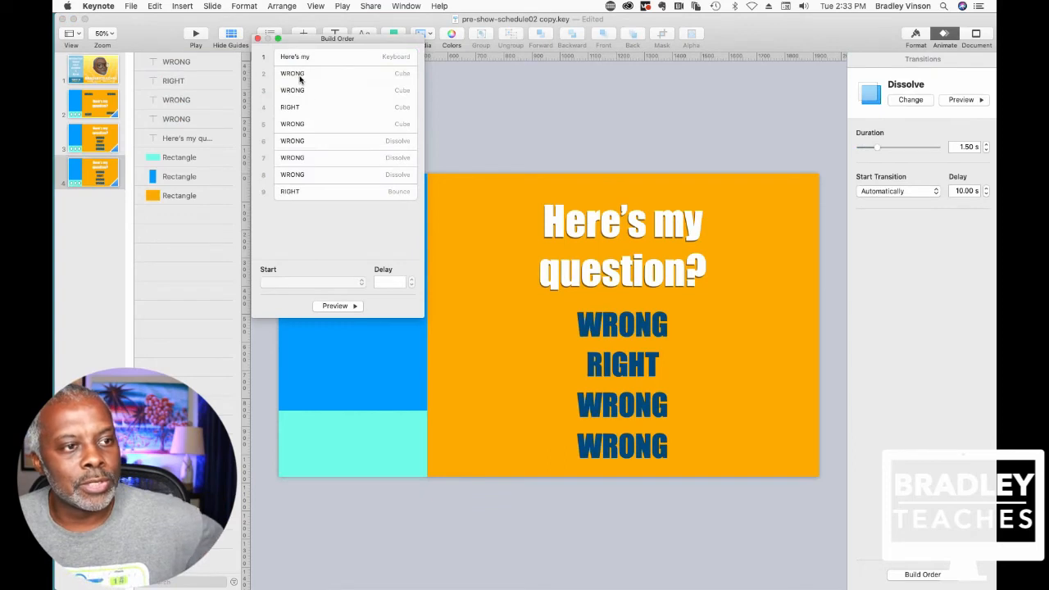
Set the Cube direction of the WRONG answer directly below RIGHT to Right to Left
left_click(300, 75)
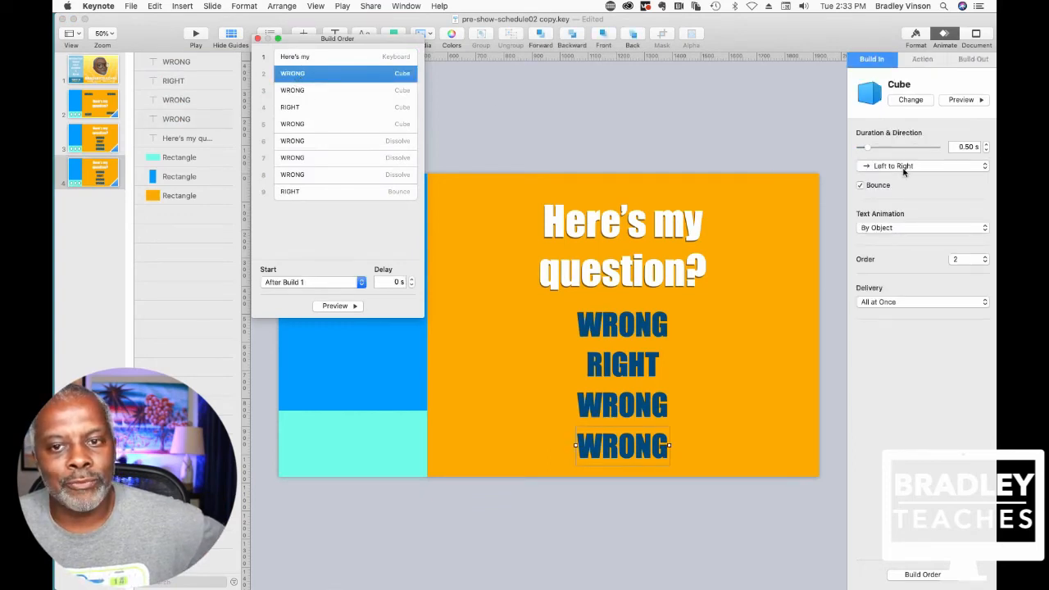
left_click(325, 92)
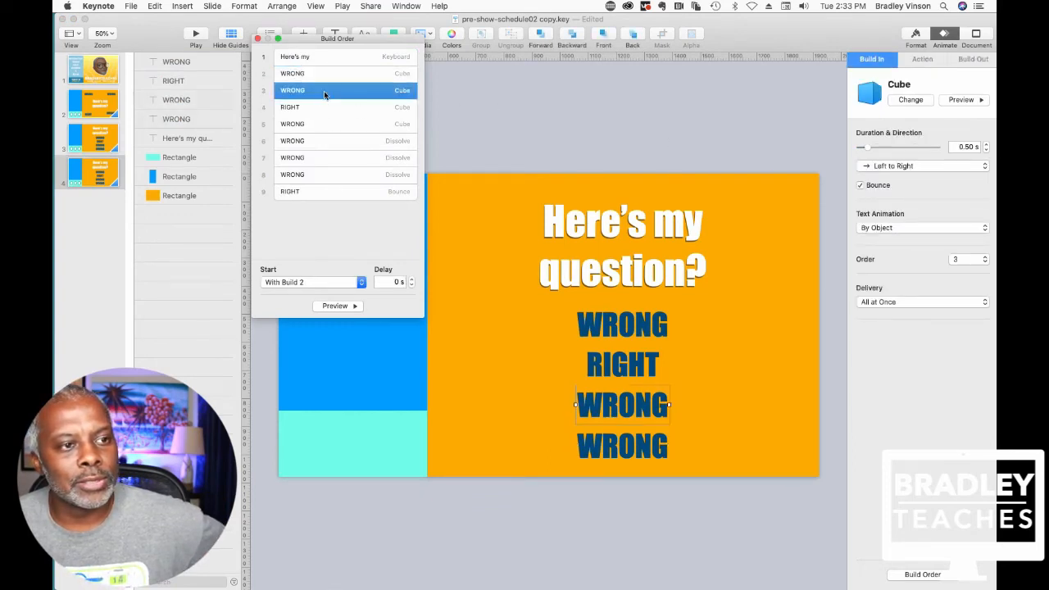
left_click(917, 168)
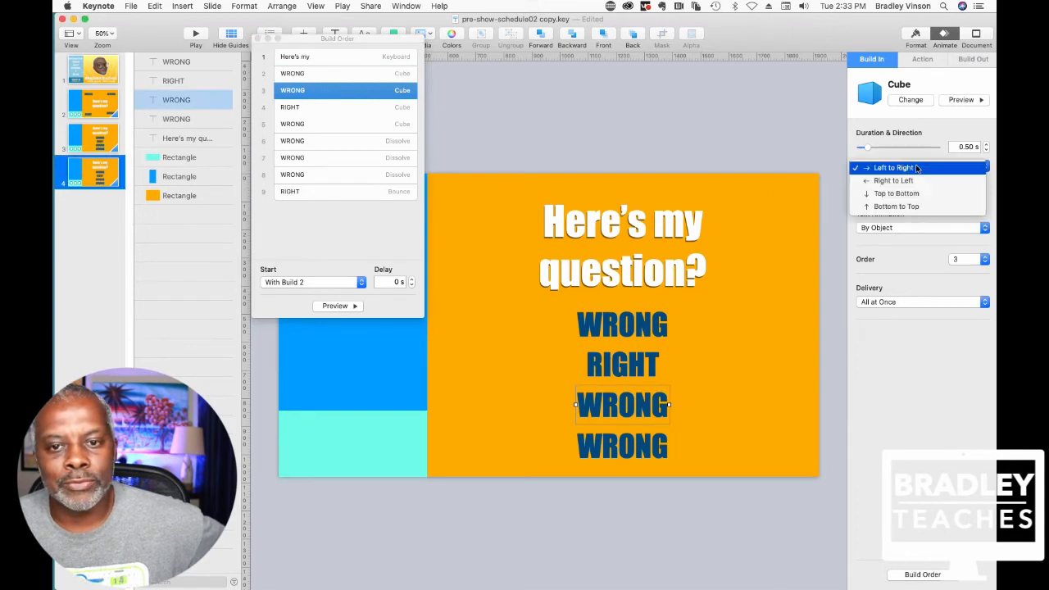
left_click(913, 183)
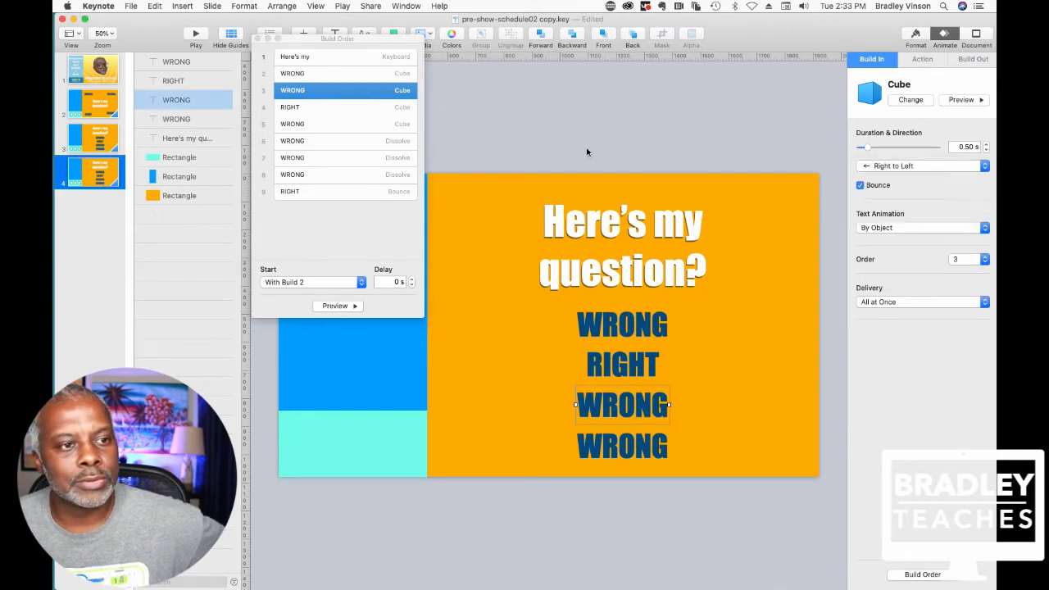
Set the topmost WRONG answer's Cube direction to Right to Left and preview the slide's builds
left_click(378, 109)
left_click(364, 123)
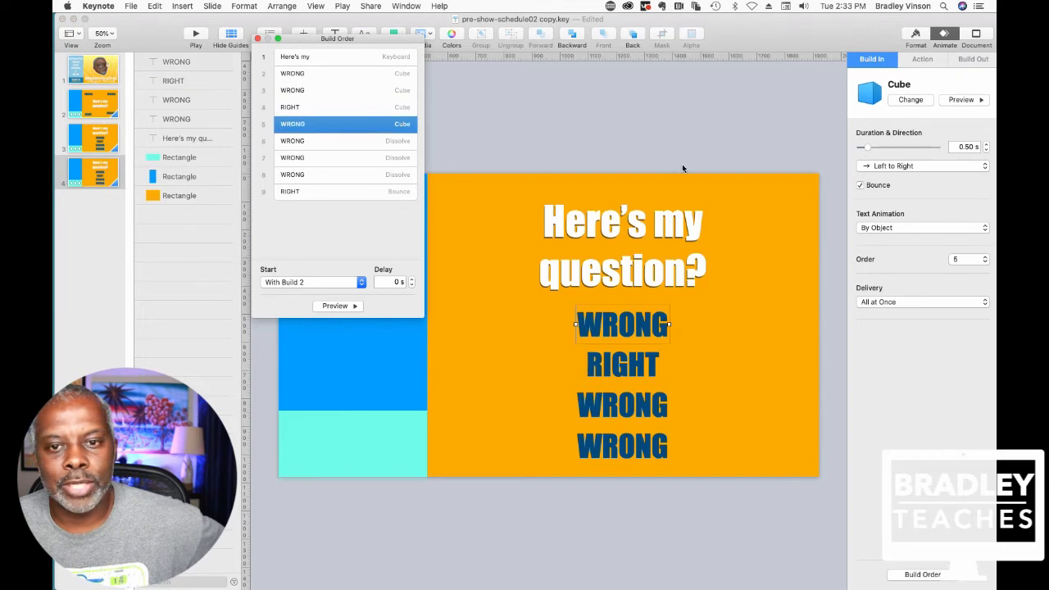
left_click(928, 167)
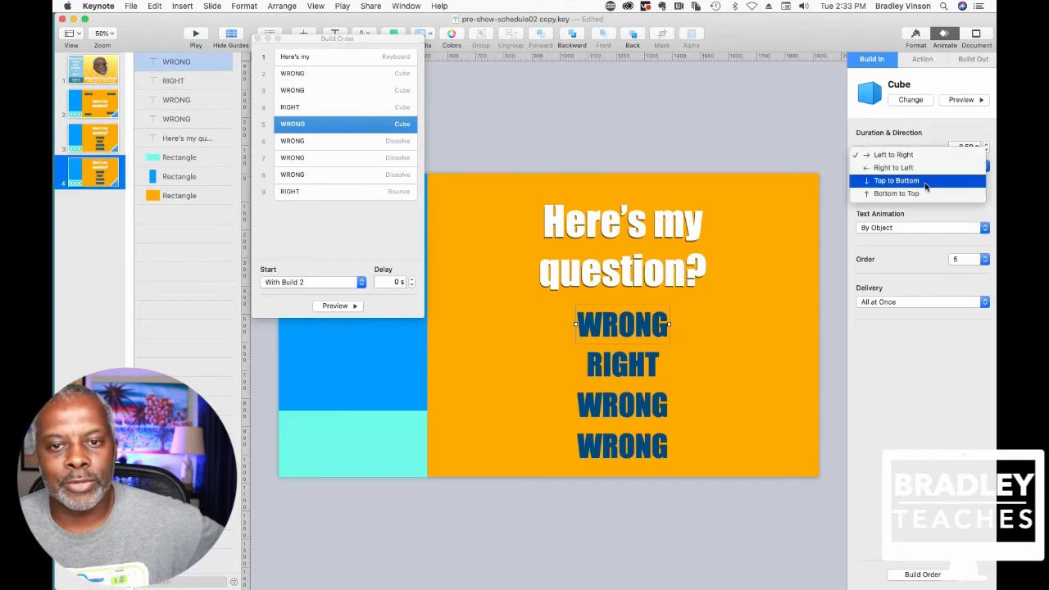
left_click(925, 169)
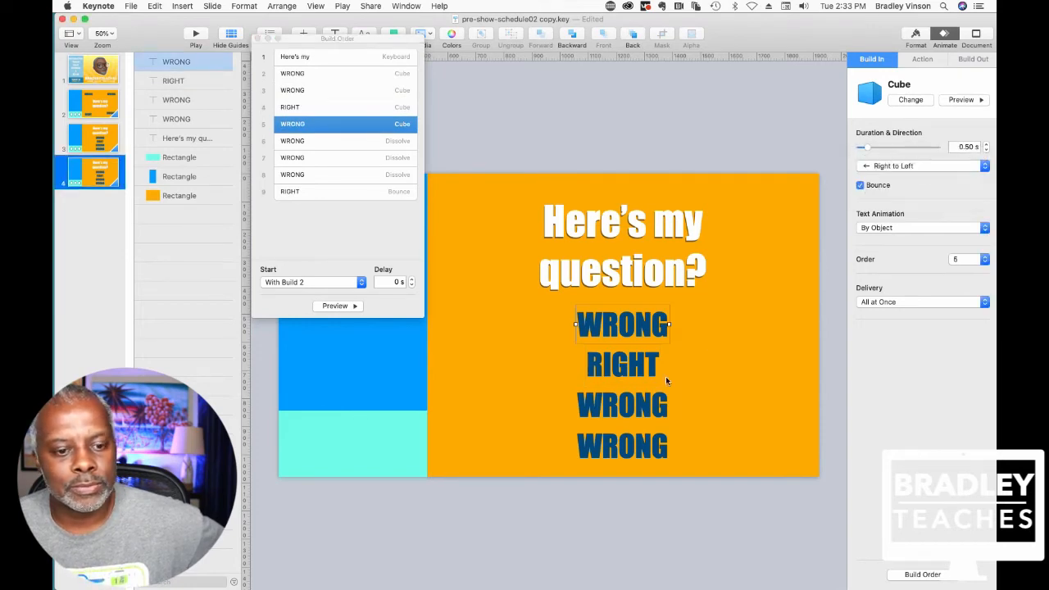
left_click(342, 306)
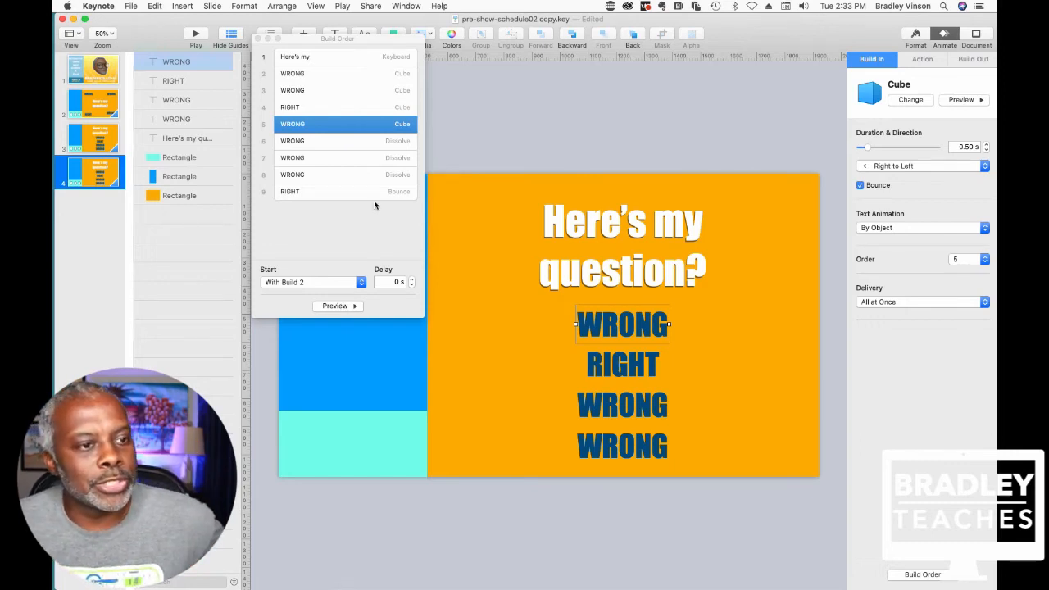
Delete the three WRONG answers' Dissolve build-outs and the RIGHT answer's Bounce action from the build order
left_click(344, 142)
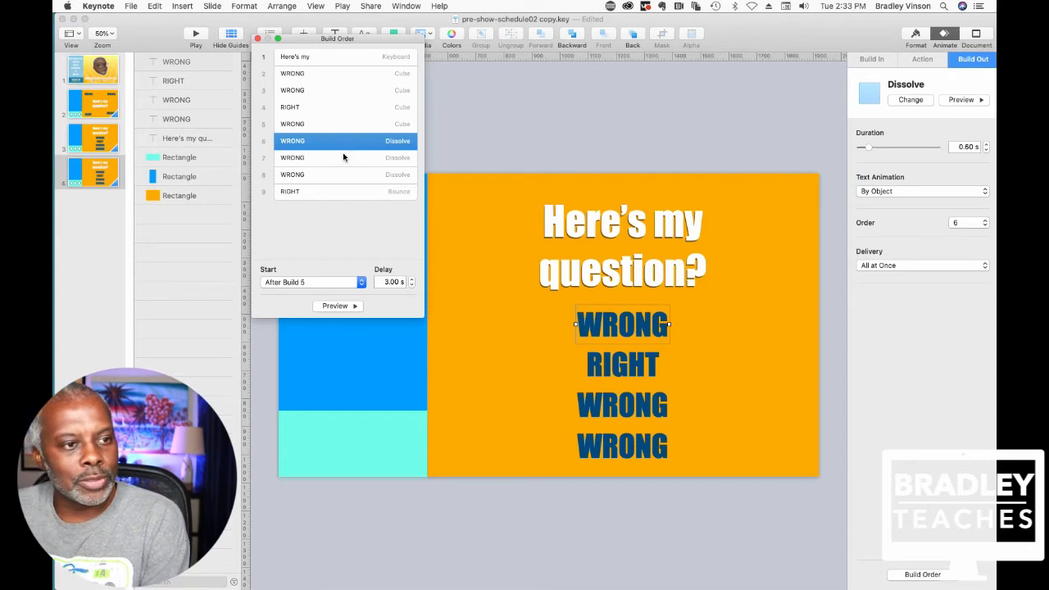
left_click(346, 191, "shift")
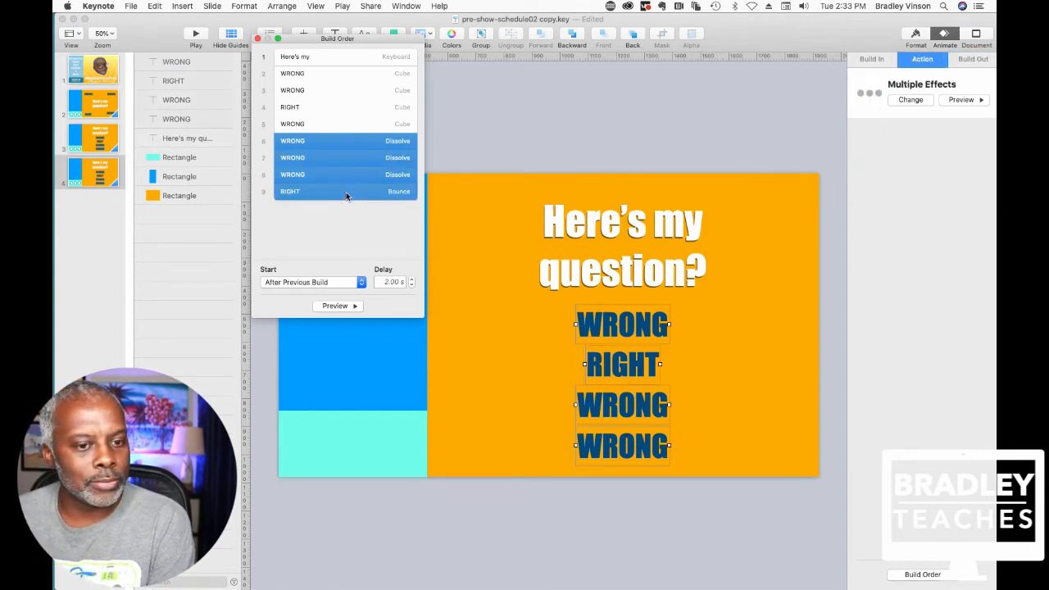
key("BackSpace")
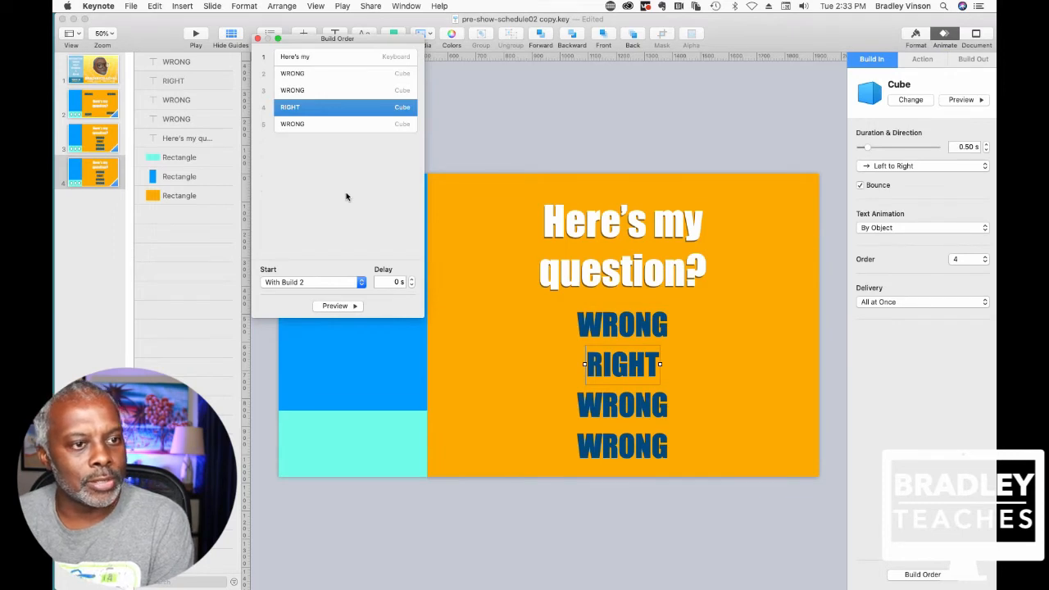
left_click(347, 195)
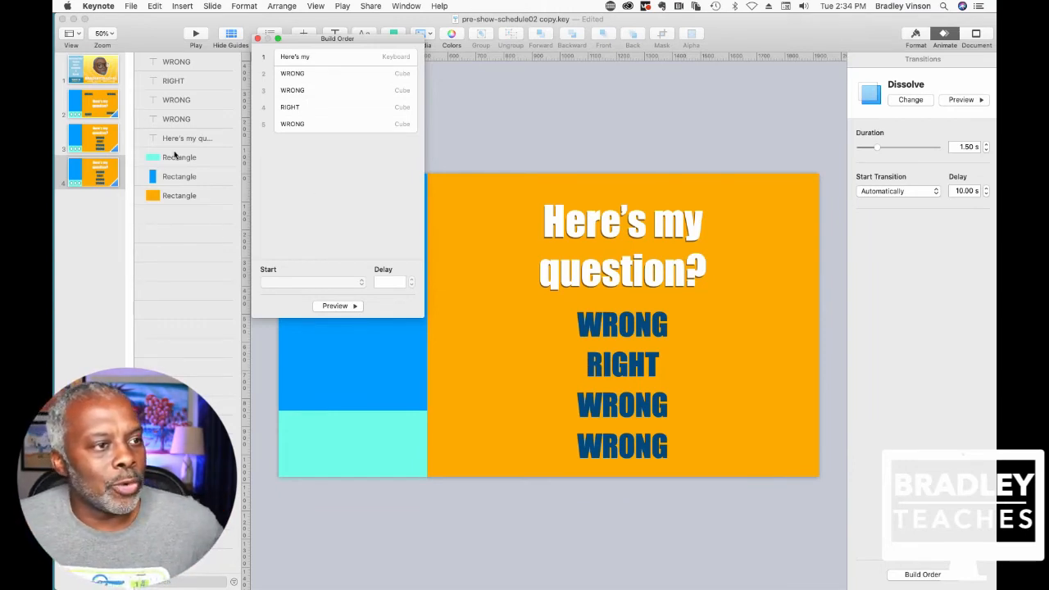
Duplicate the RIGHT answer text and align the copy exactly over the original
left_click(170, 83)
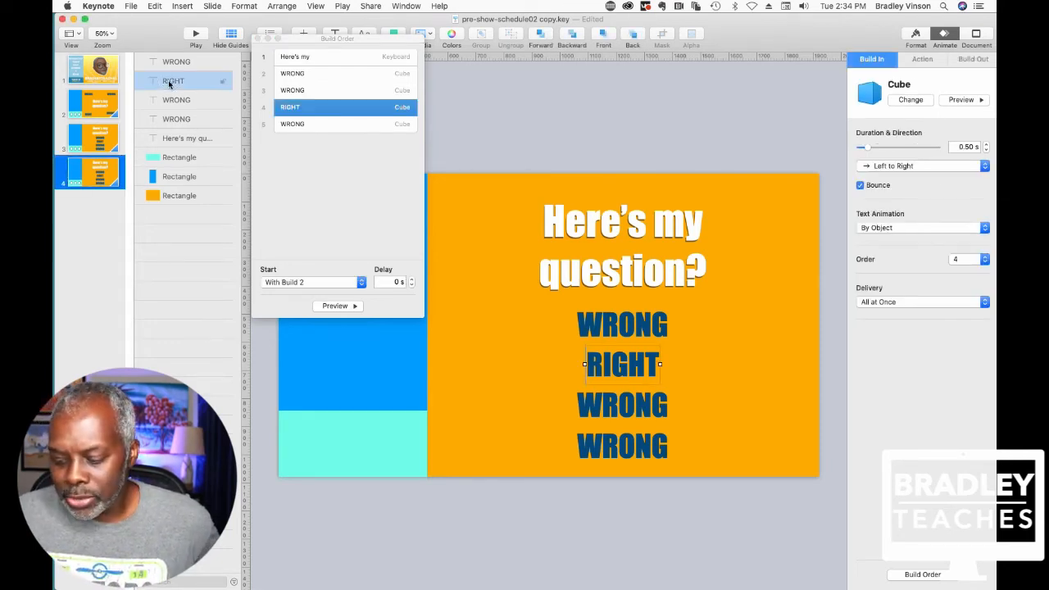
key("super+d")
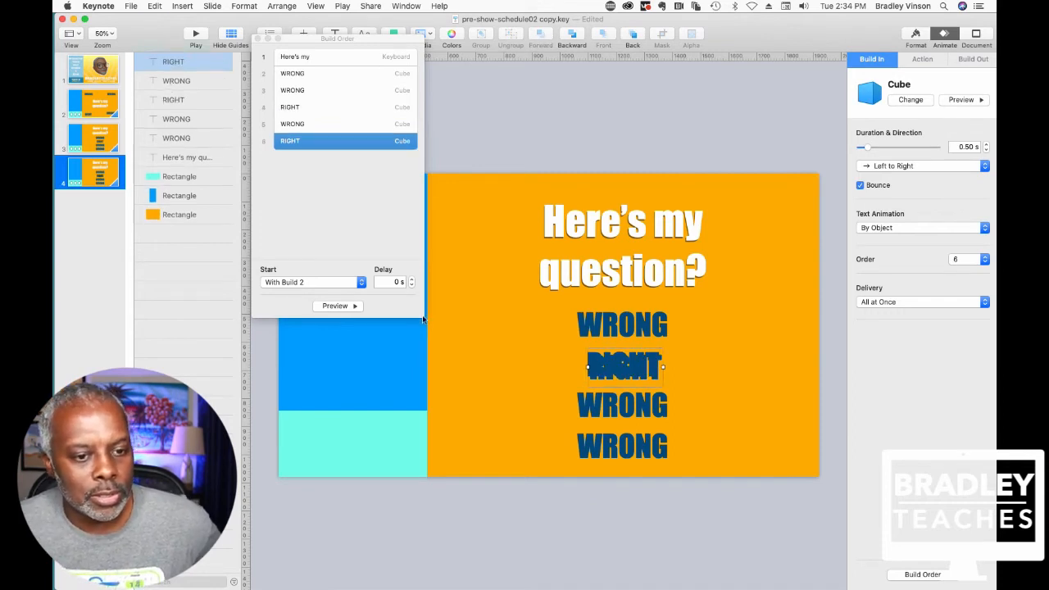
left_click_drag(632, 386, 625, 374)
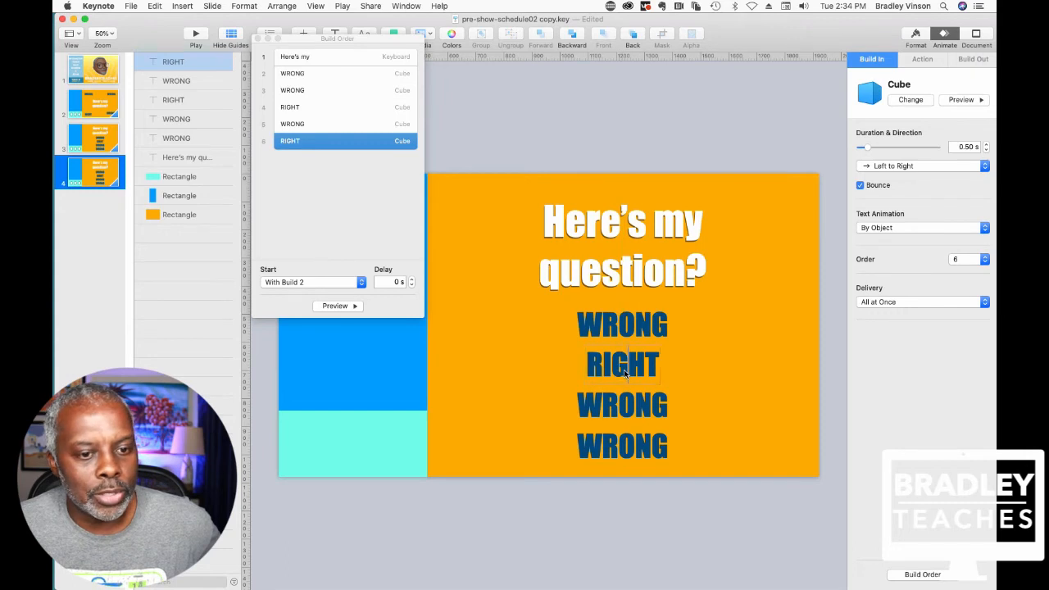
Change the duplicated RIGHT answer's text color to red
double_click(625, 374)
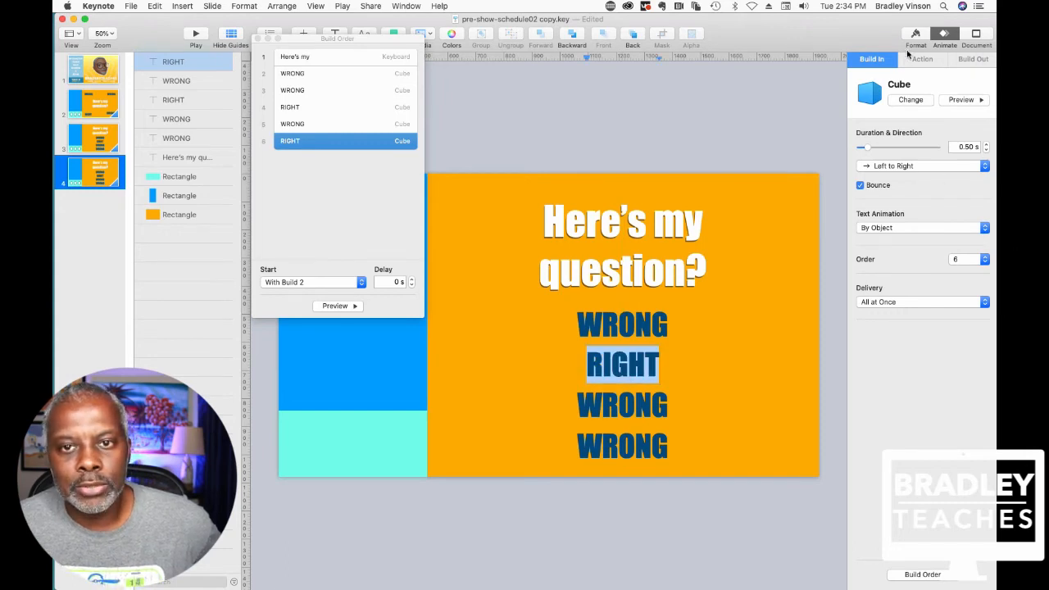
left_click(911, 38)
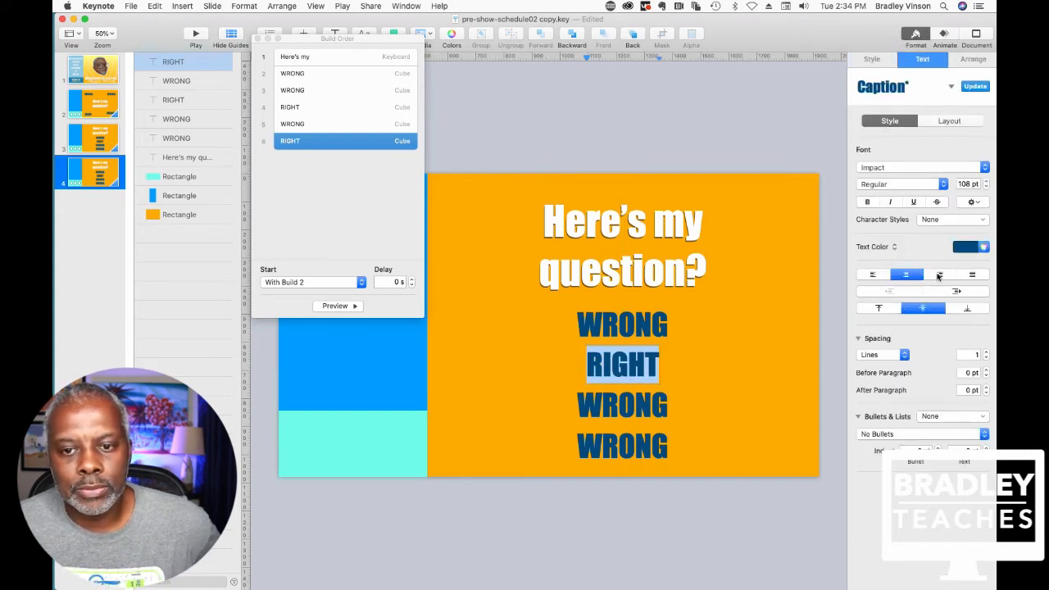
left_click(958, 249)
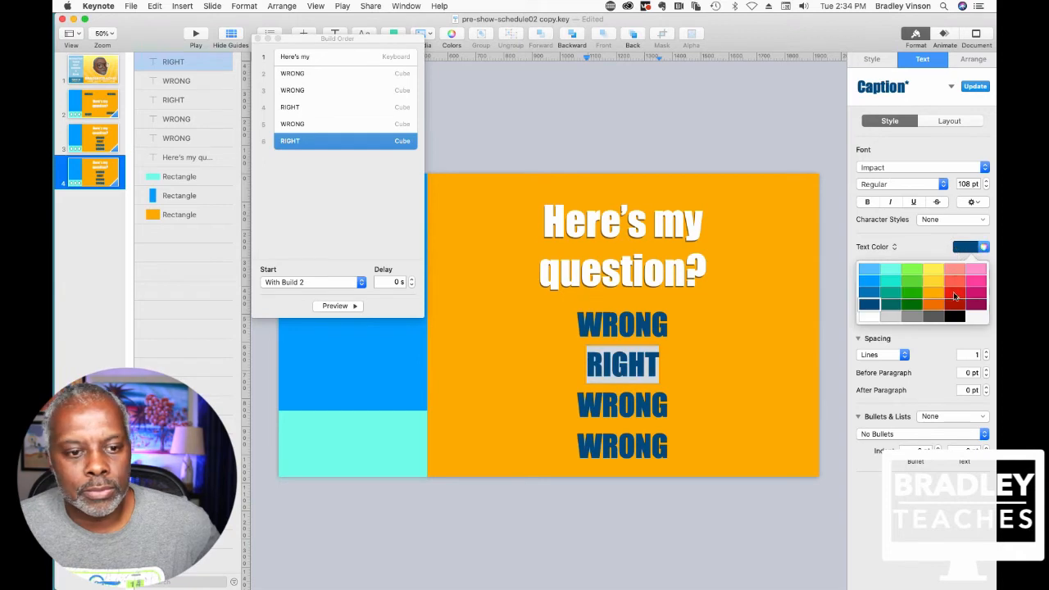
left_click(956, 293)
left_click(694, 118)
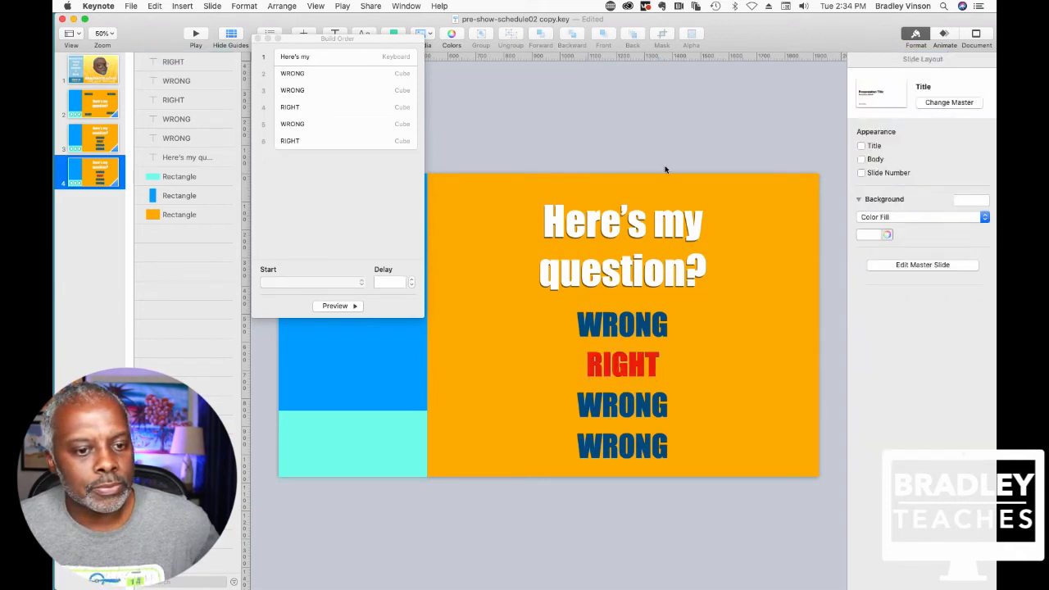
Add a Line border around the red RIGHT answer text
left_click(618, 373)
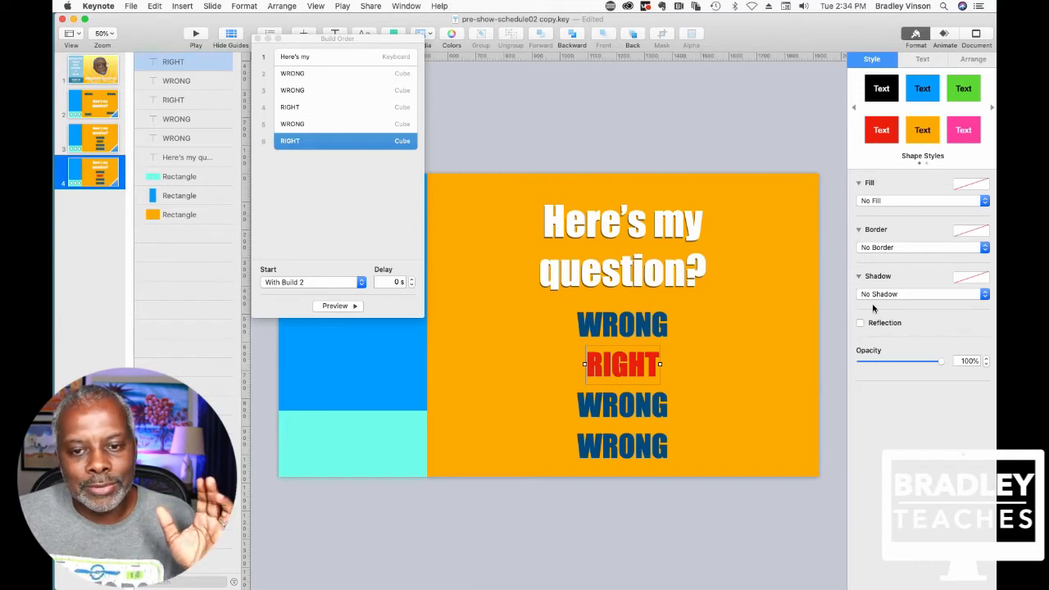
left_click(896, 248)
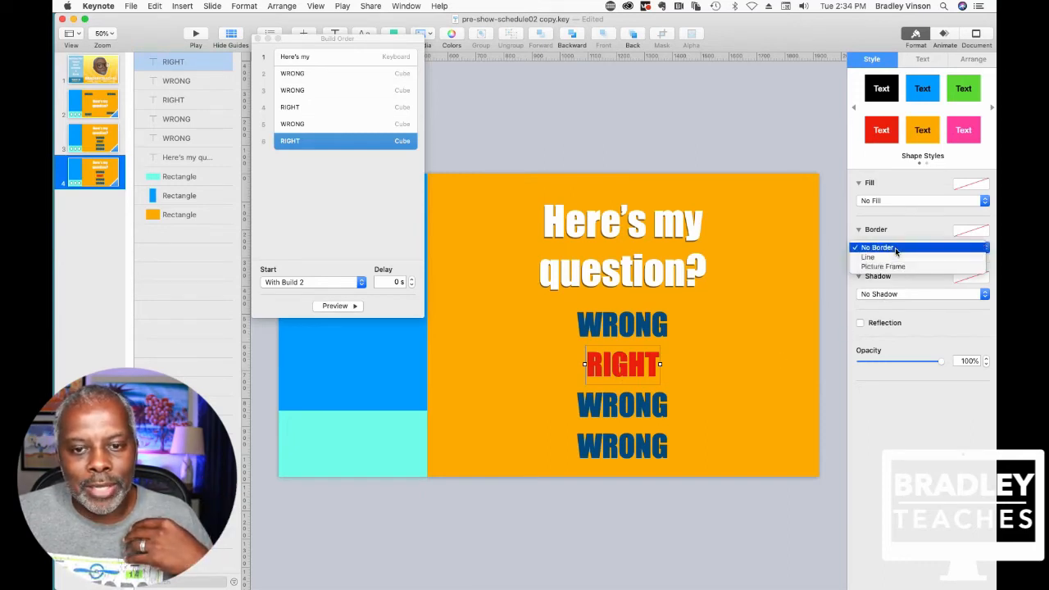
left_click(896, 258)
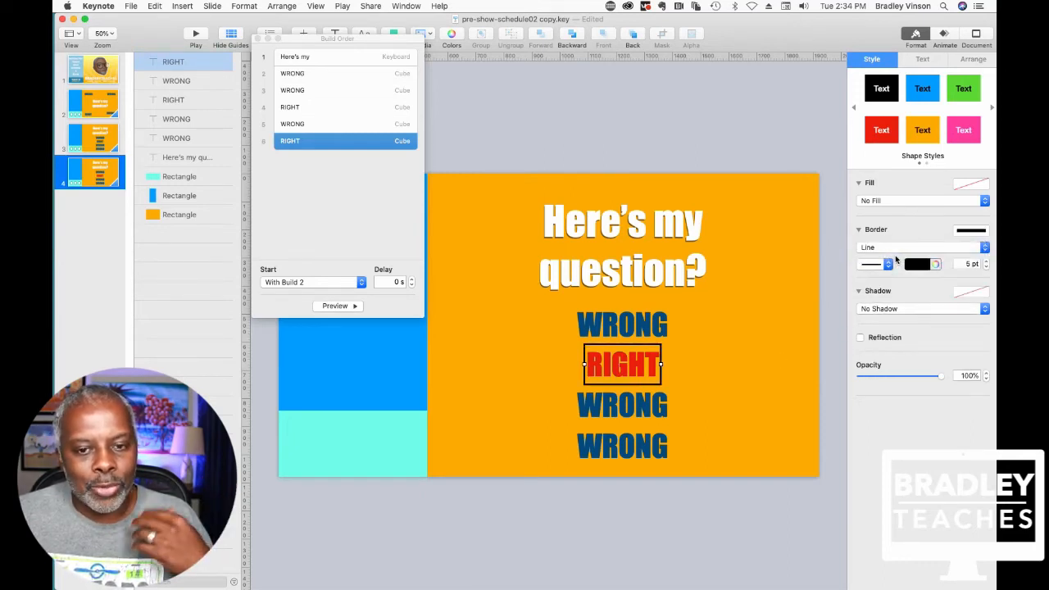
Apply a white Color Fill behind the bordered red RIGHT answer text
left_click(891, 204)
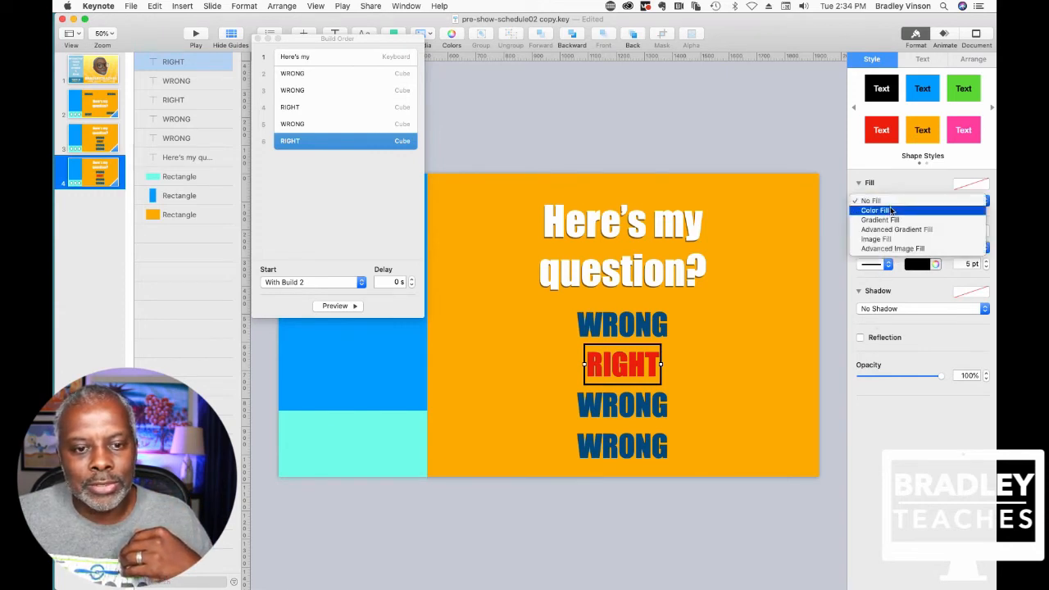
left_click(892, 211)
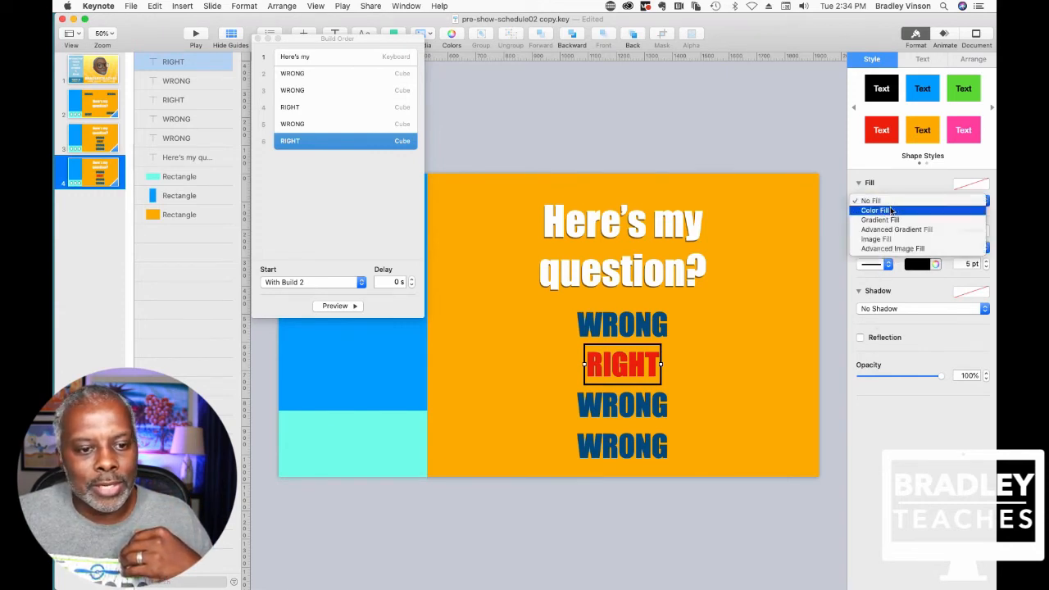
left_click(790, 136)
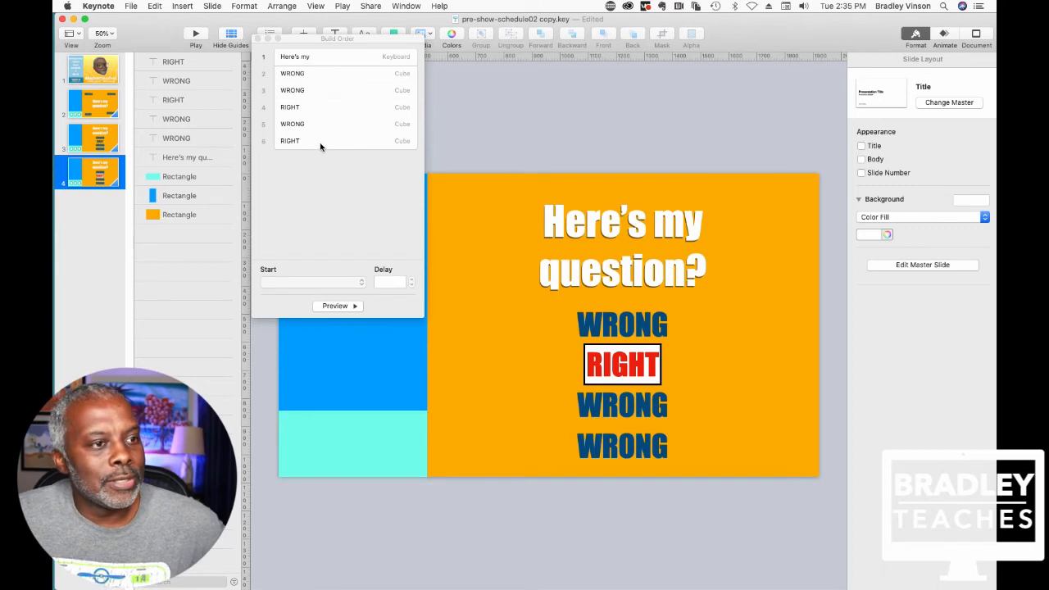
Change the build-in effect of the red RIGHT answer, the sixth build in the order, to Appear
left_click(294, 76)
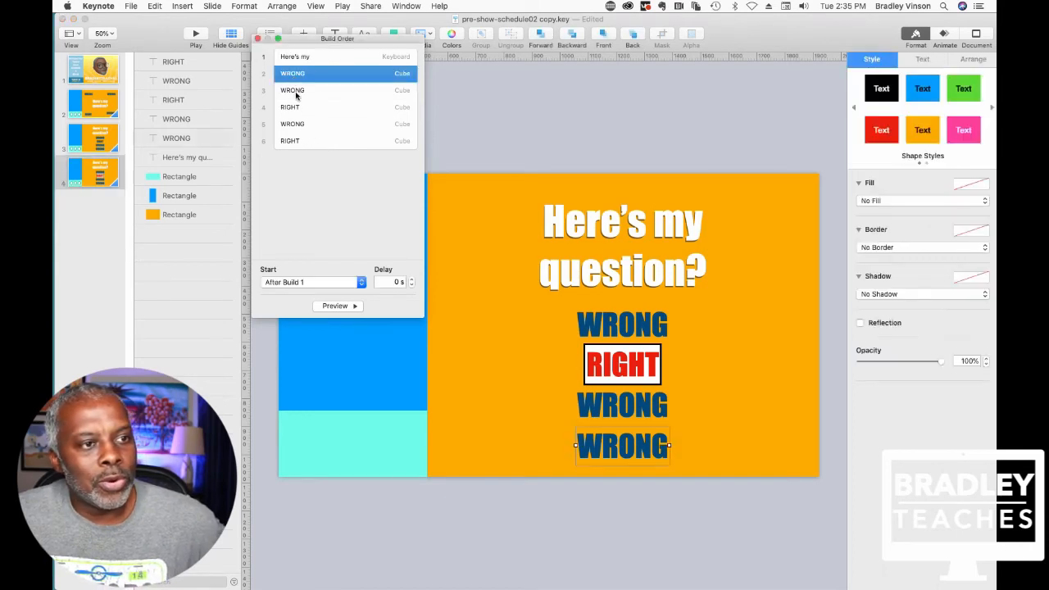
left_click(297, 91)
left_click(295, 107)
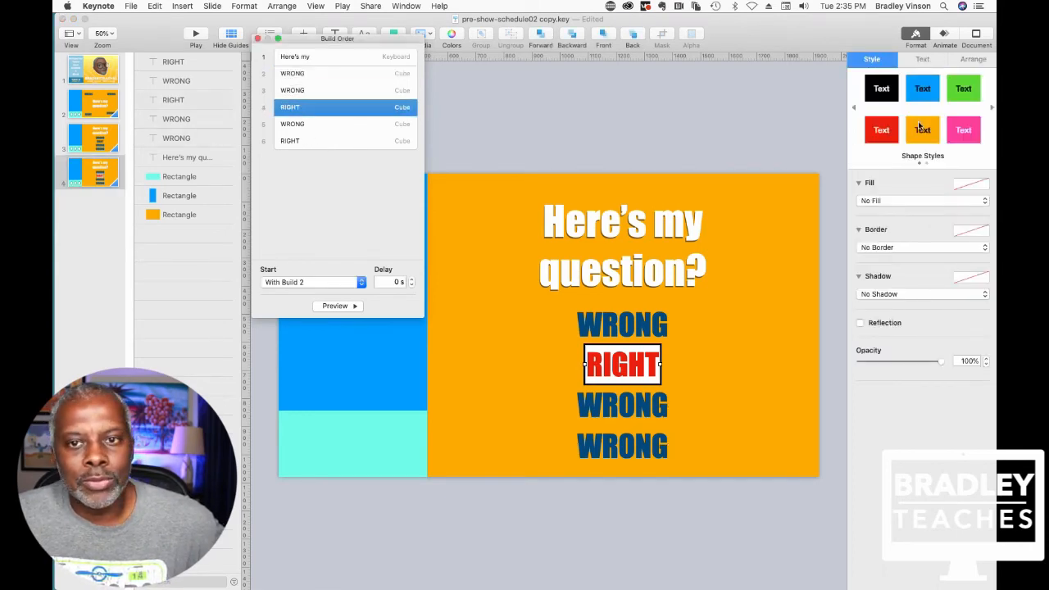
left_click(944, 34)
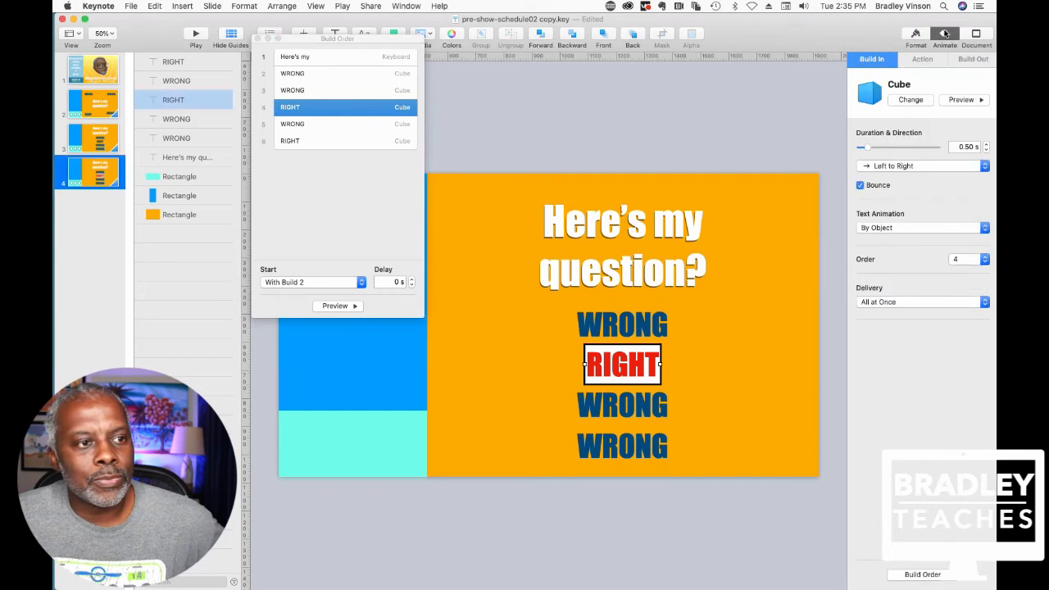
left_click(320, 125)
left_click(312, 141)
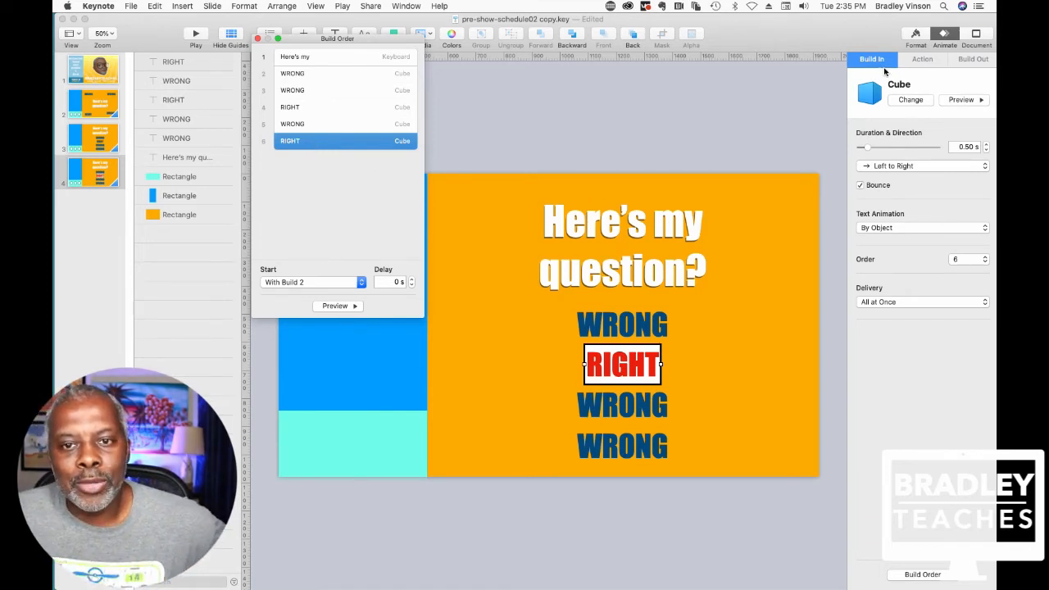
left_click(900, 100)
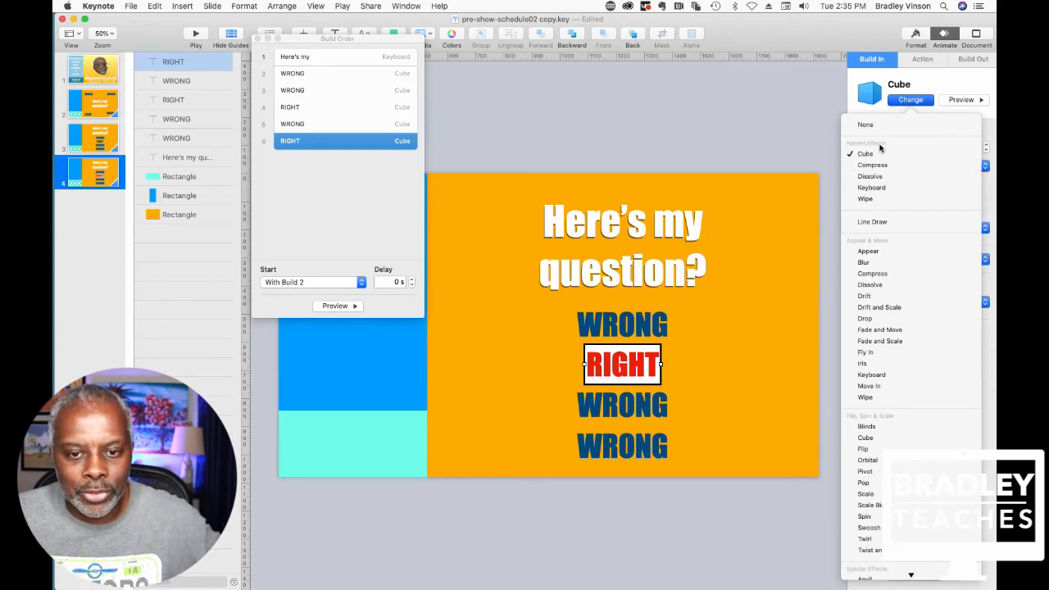
left_click(877, 253)
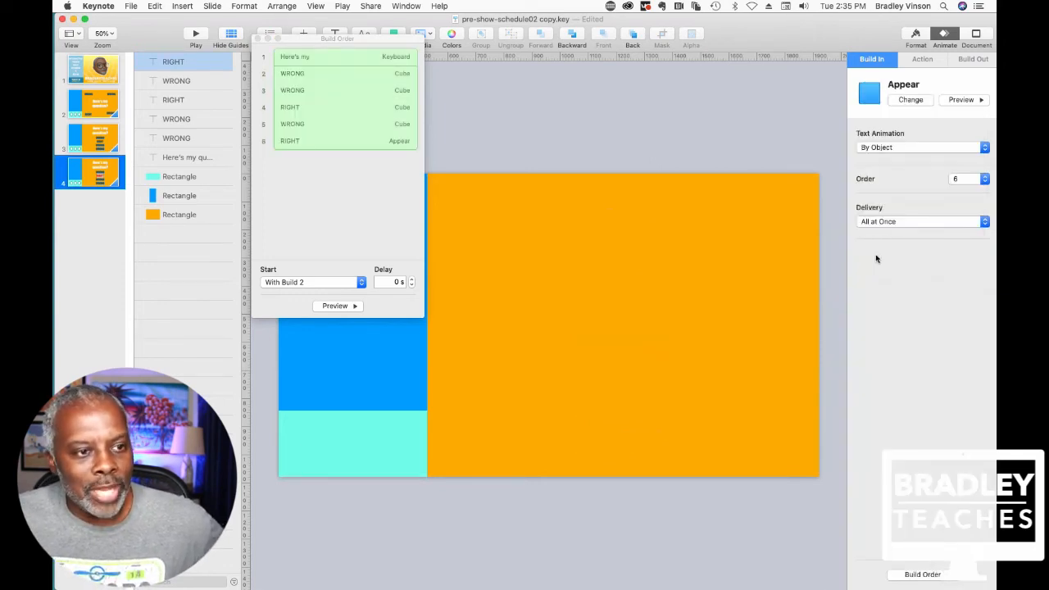
Set the red RIGHT answer's Appear build to start After Build 5 with a delay of 4.75 s
left_click(348, 174)
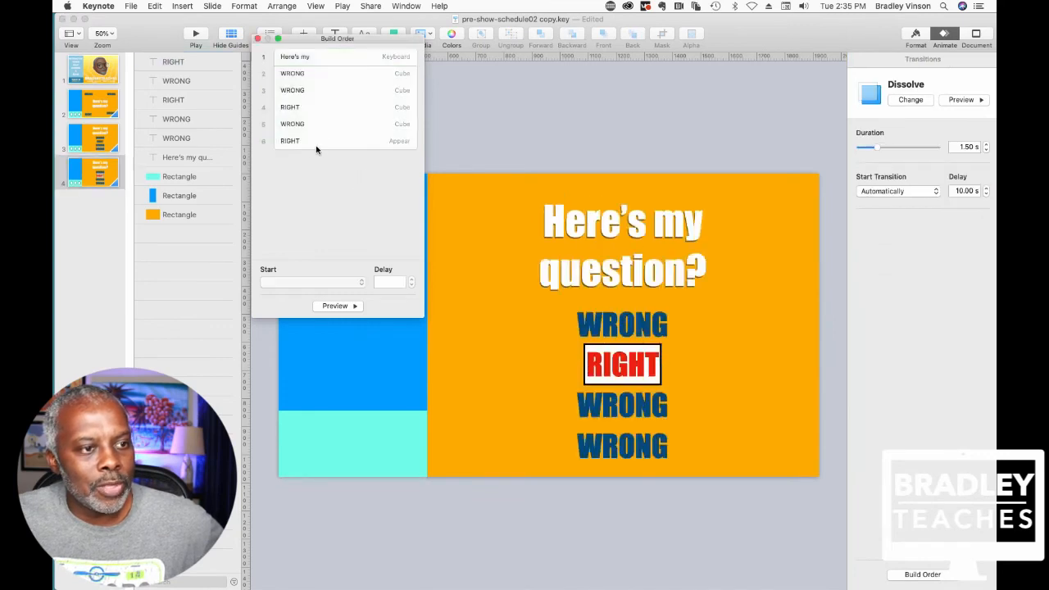
left_click(316, 145)
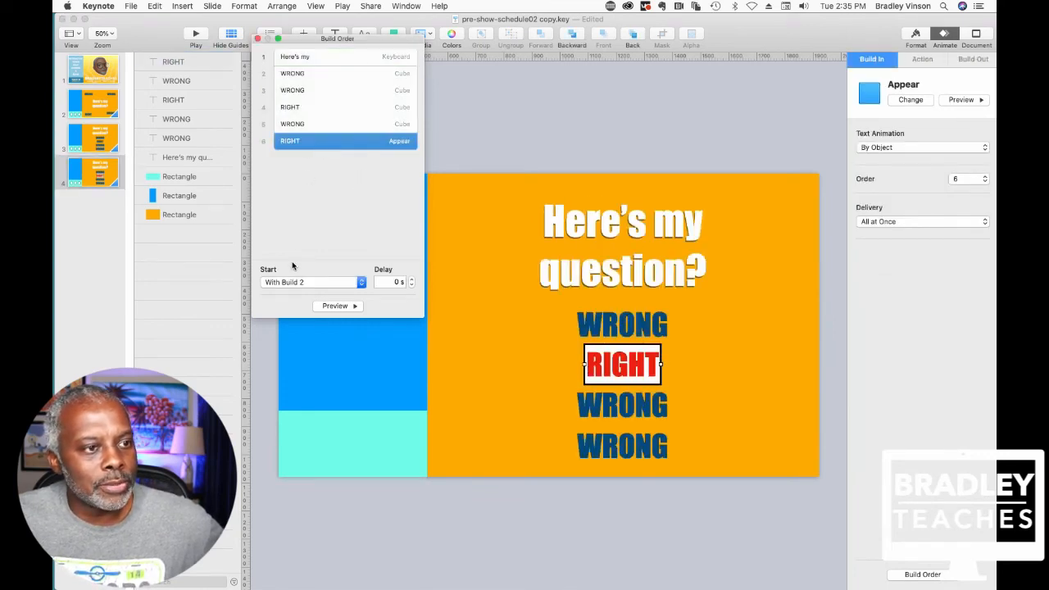
left_click(302, 283)
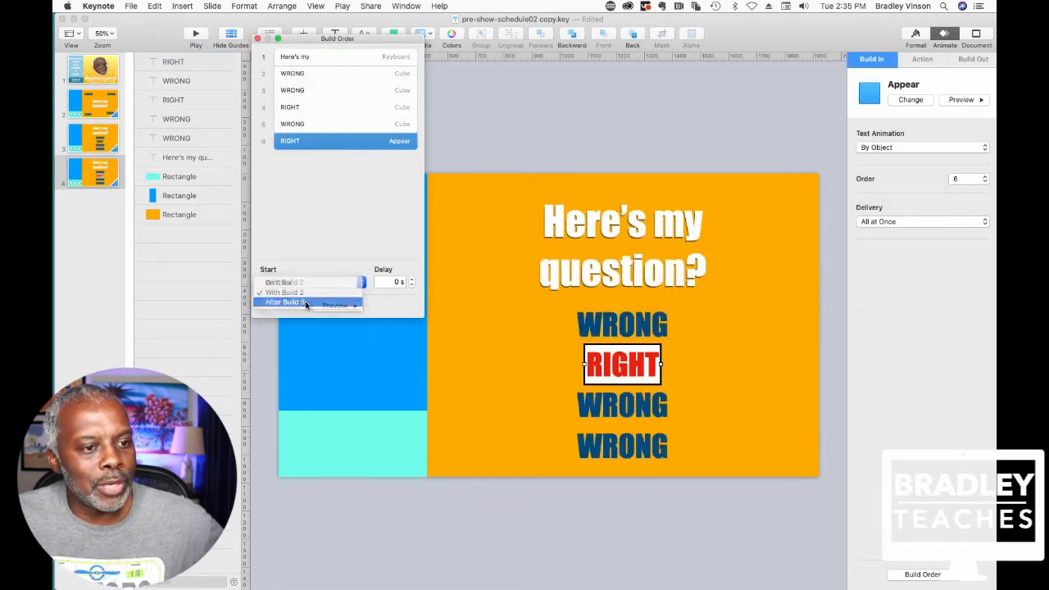
left_click(306, 303)
left_click(412, 279)
left_click(412, 279)
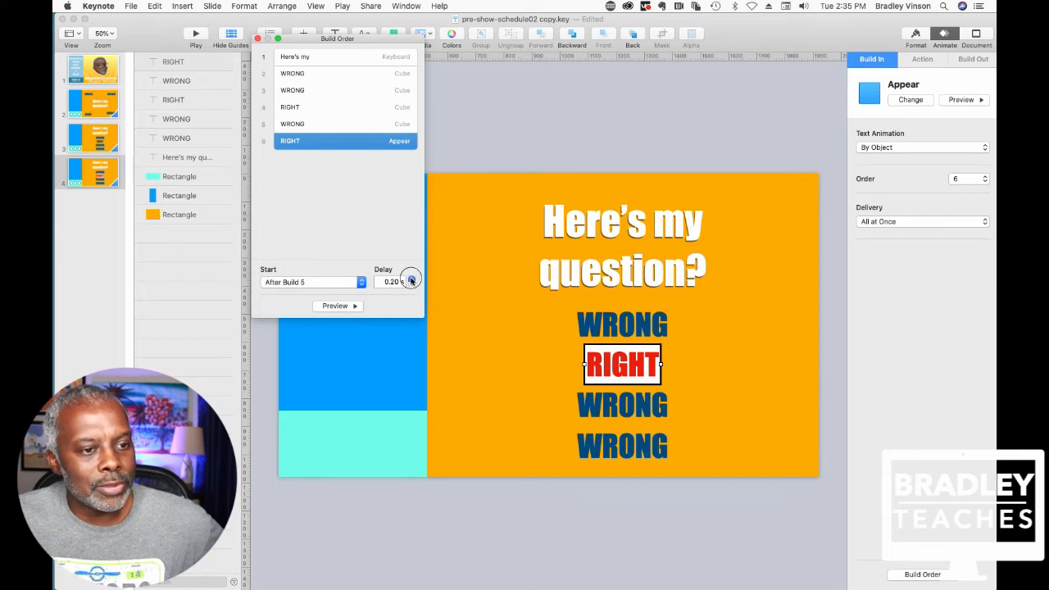
left_click(411, 278)
left_click(412, 278)
left_click(411, 279)
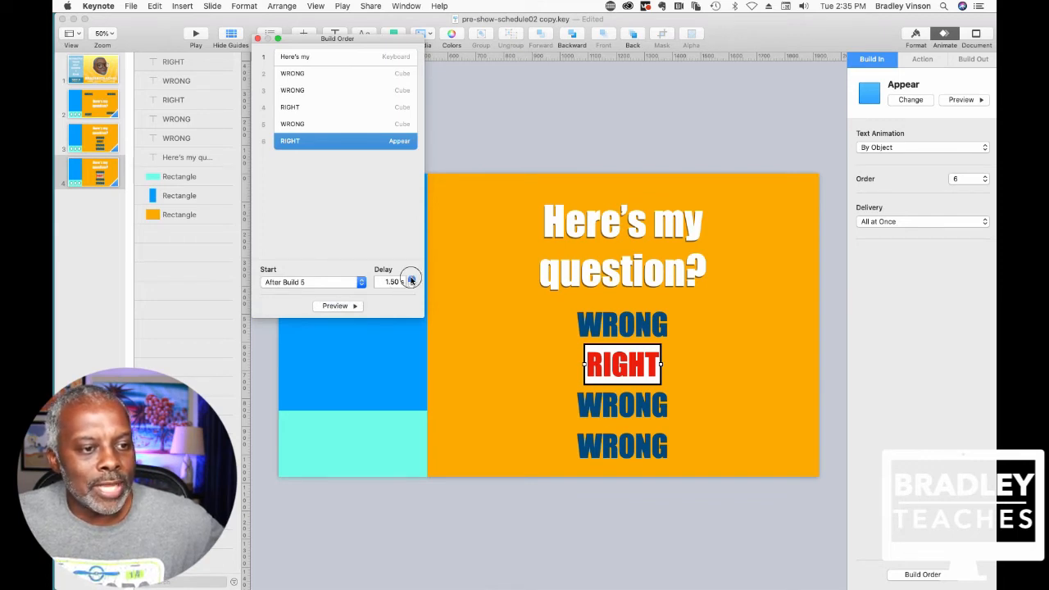
left_click(411, 278)
left_click(411, 279)
left_click(412, 279)
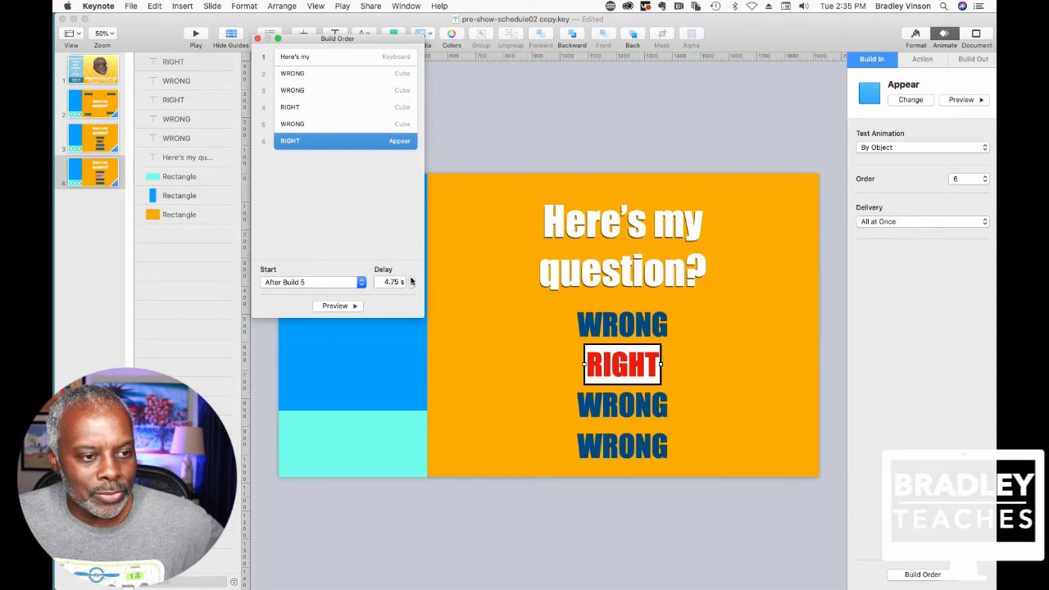